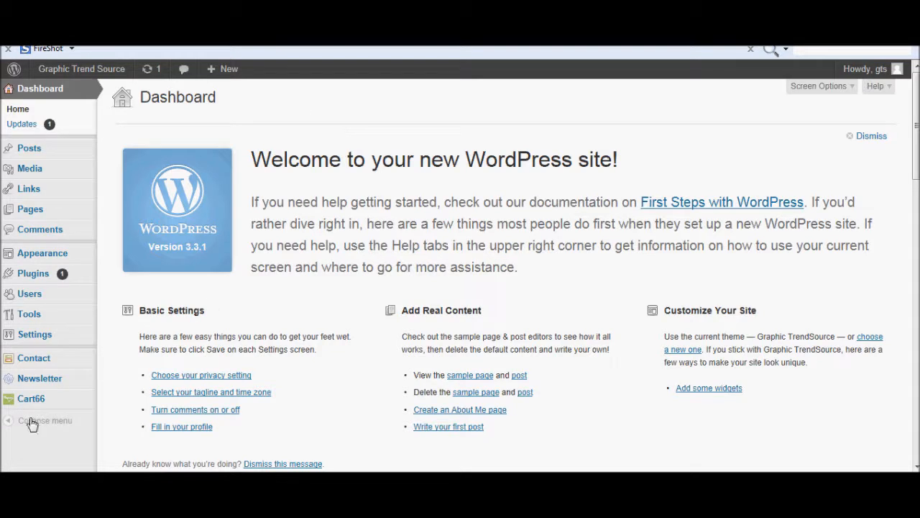
# View the Cart66 orders list and review the fields of the Cart66 product entry form.
pyautogui.moveTo(38, 403)
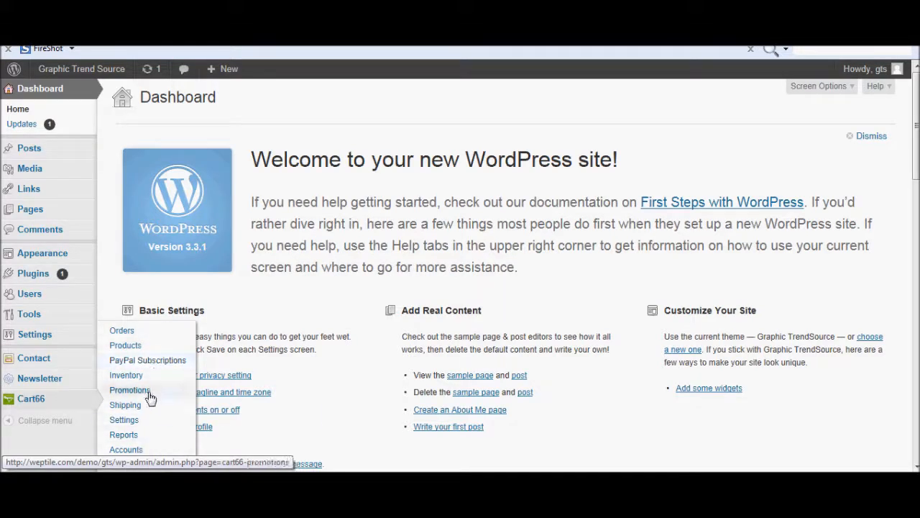
pyautogui.click(146, 335)
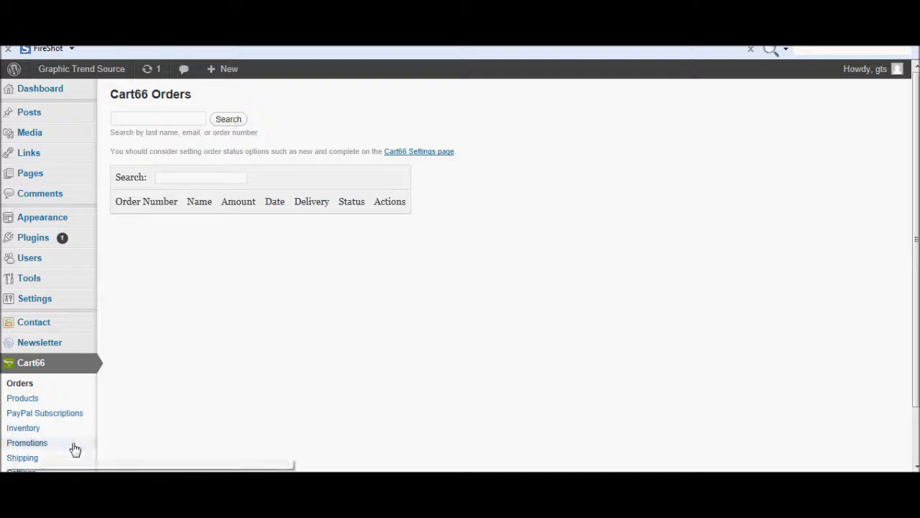
pyautogui.click(32, 407)
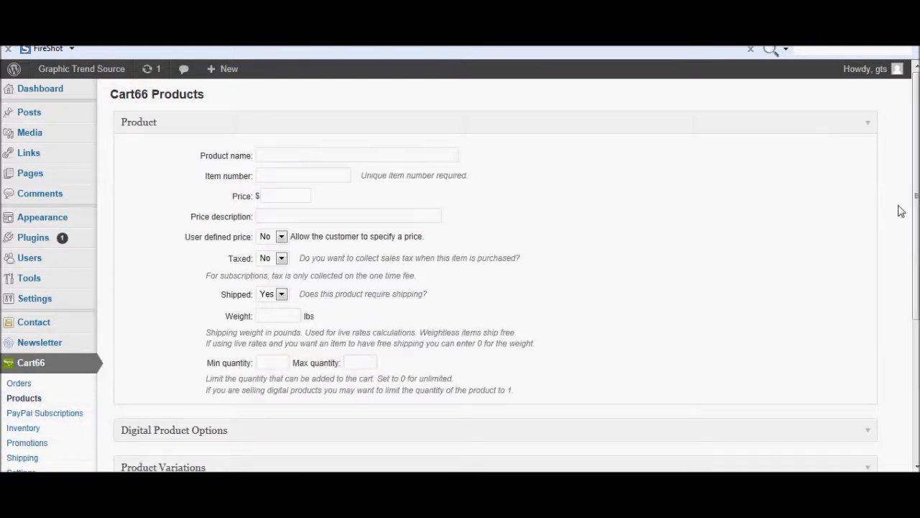
pyautogui.moveTo(916, 208)
pyautogui.mouseDown()
pyautogui.moveTo(916, 247)
pyautogui.moveTo(916, 217)
pyautogui.mouseUp()
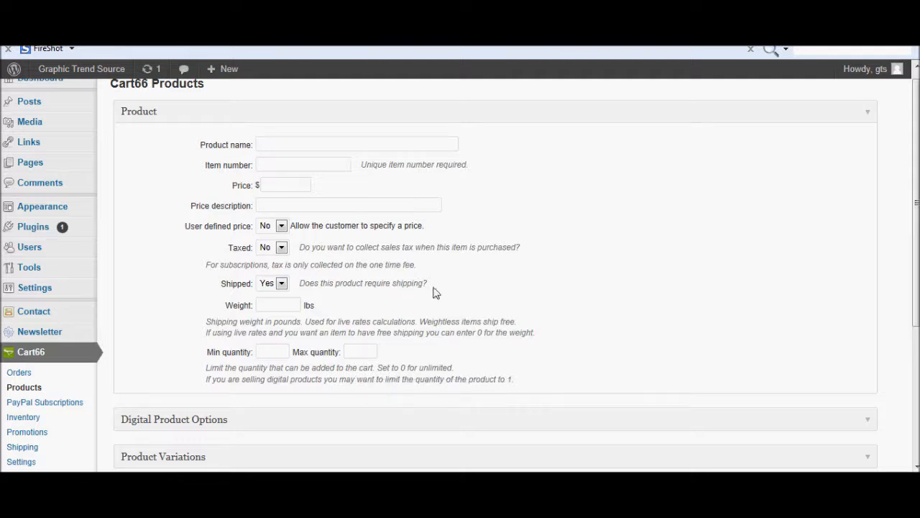
pyautogui.moveTo(914, 179); pyautogui.dragTo(916, 193)
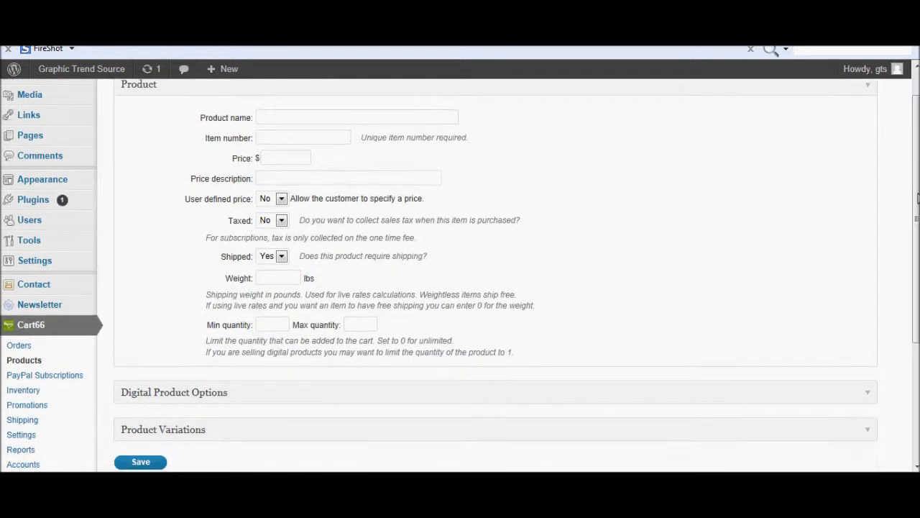
# View the Cart66 PayPal Subscriptions page and the Inventory Tracking page.
pyautogui.click(59, 380)
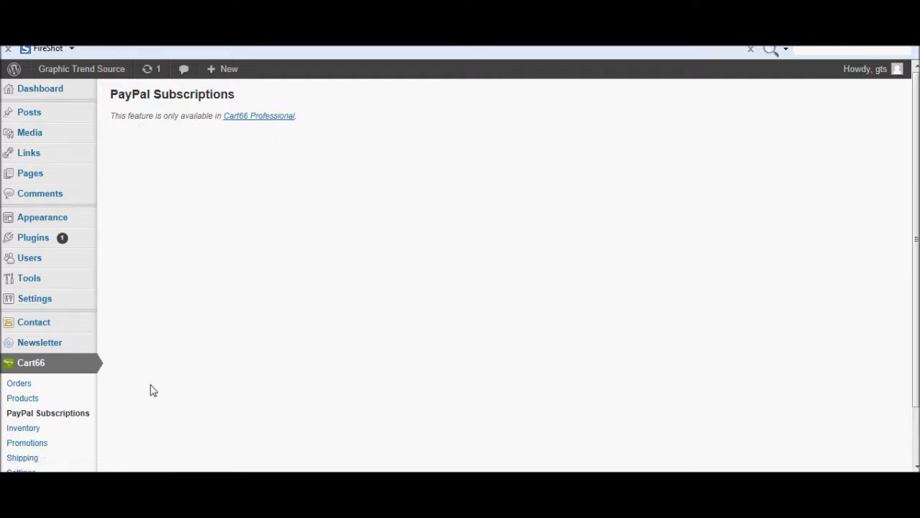
pyautogui.click(27, 426)
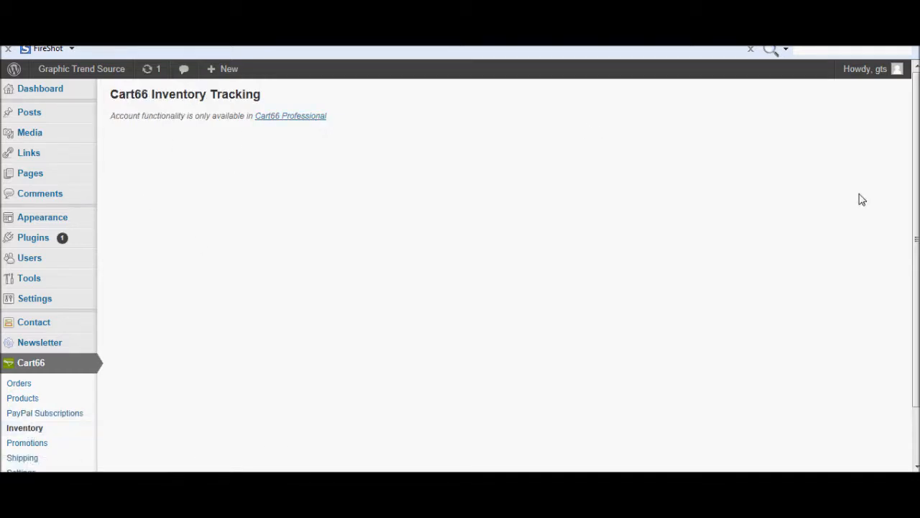
pyautogui.scroll(-1, 897, 174)
pyautogui.scroll(-1, 460, 273)
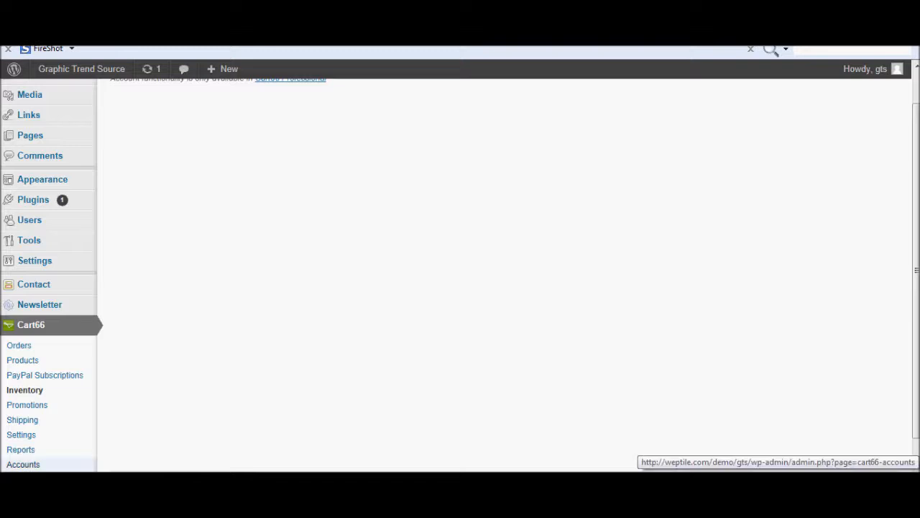
# Start a Cart66 promotion with the name "April Promotion" and the promotion code "April1".
pyautogui.click(36, 412)
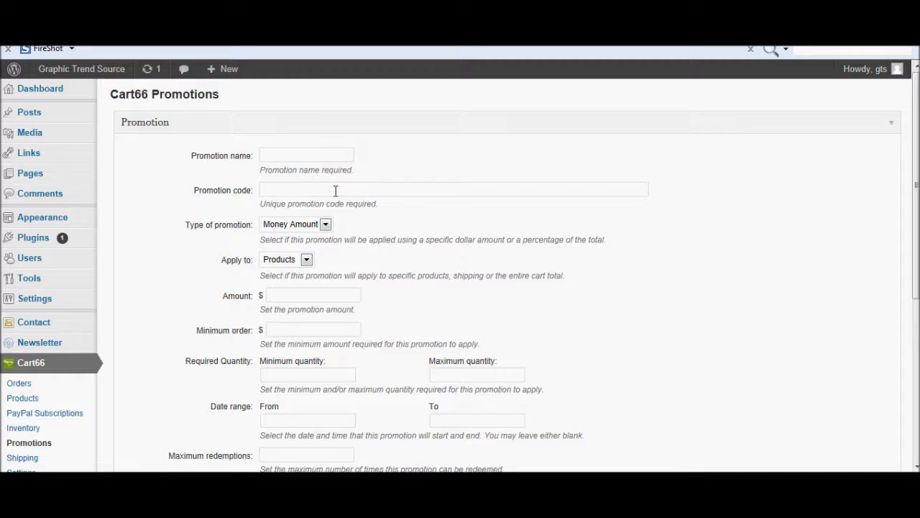
pyautogui.click(319, 156)
pyautogui.write('Apri')
pyautogui.press('BackSpace')
pyautogui.press('BackSpace')
pyautogui.press('BackSpace')
pyautogui.write('v')
pyautogui.press('BackSpace')
pyautogui.write('pril Promotion')
pyautogui.press('Tab')
pyautogui.write('Apr')
pyautogui.press('BackSpace')
pyautogui.press('BackSpace')
pyautogui.write('vri')
pyautogui.press('BackSpace')
pyautogui.press('BackSpace')
pyautogui.press('BackSpace')
pyautogui.press('BackSpace')
pyautogui.write('April')
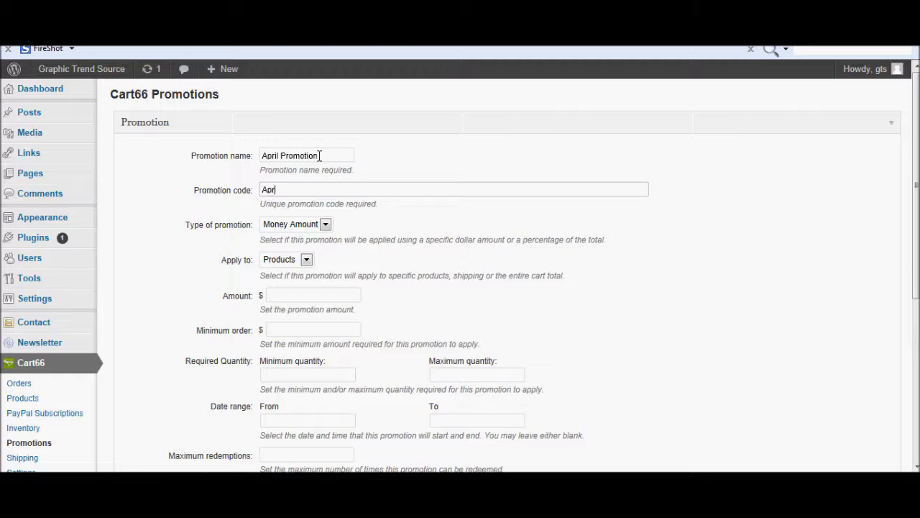
pyautogui.write('1')
pyautogui.press('Tab')
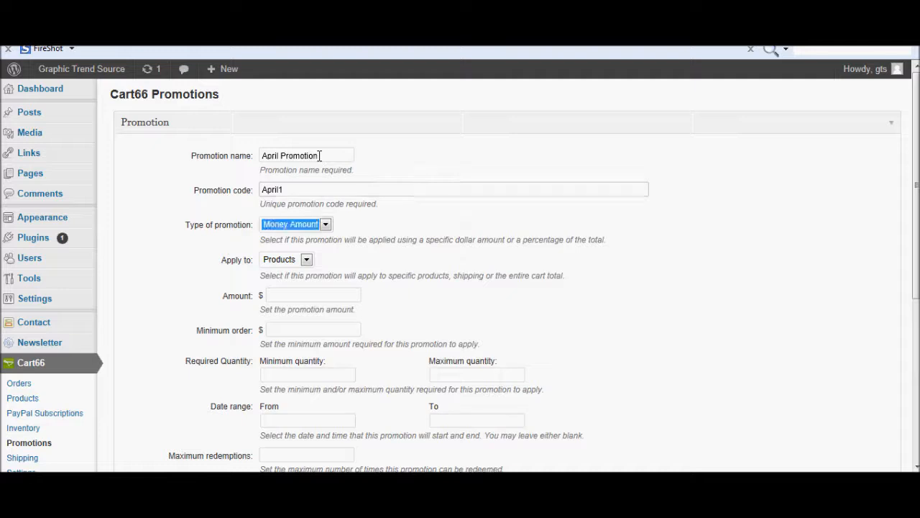
# Make the promotion a percentage type that applies to the cart total, with an amount of 10%.
pyautogui.click(326, 225)
pyautogui.click(315, 245)
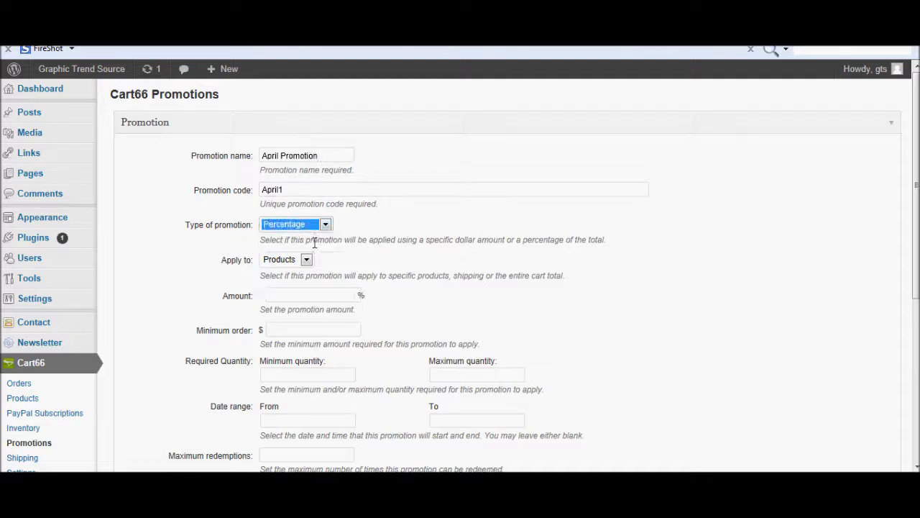
pyautogui.moveTo(314, 243)
pyautogui.click(307, 260)
pyautogui.click(301, 288)
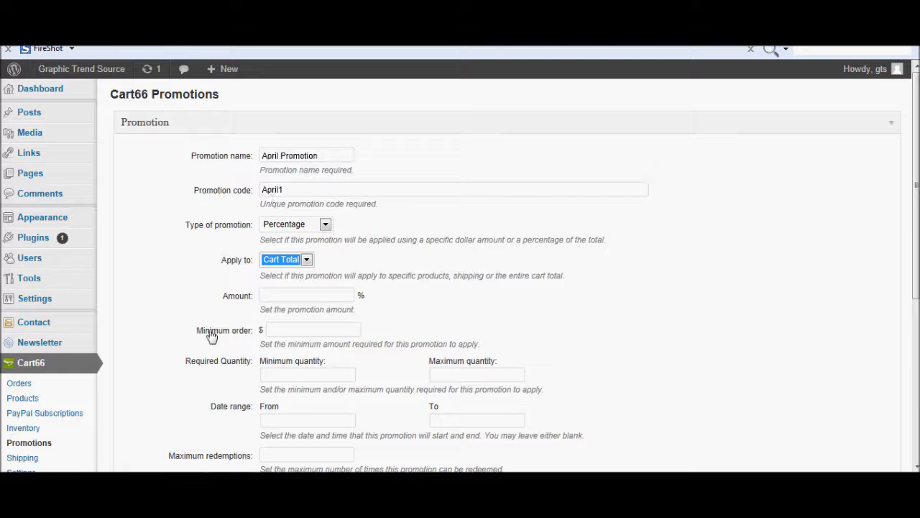
pyautogui.click(301, 297)
pyautogui.write('10')
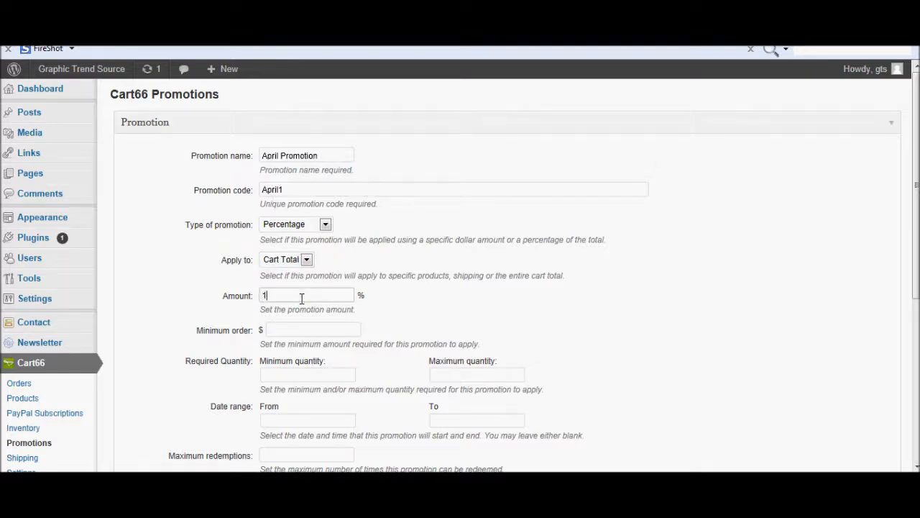
# Clear the minimum order, amount, promotion code and promotion name from the unsaved promotion form.
pyautogui.click(320, 333)
pyautogui.write('5')
pyautogui.press('BackSpace')
pyautogui.click(310, 294)
pyautogui.press('BackSpace')
pyautogui.press('BackSpace')
pyautogui.click(290, 188)
pyautogui.press('BackSpace')
pyautogui.press('BackSpace')
pyautogui.press('BackSpace')
pyautogui.press('BackSpace')
pyautogui.press('BackSpace')
pyautogui.press('BackSpace')
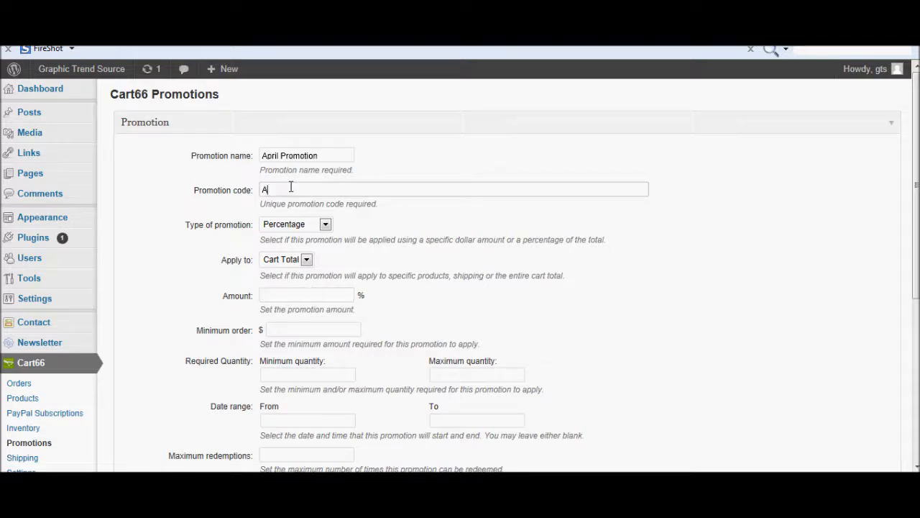
pyautogui.click(332, 149)
pyautogui.moveTo(333, 149); pyautogui.dragTo(243, 165)
pyautogui.press('BackSpace')
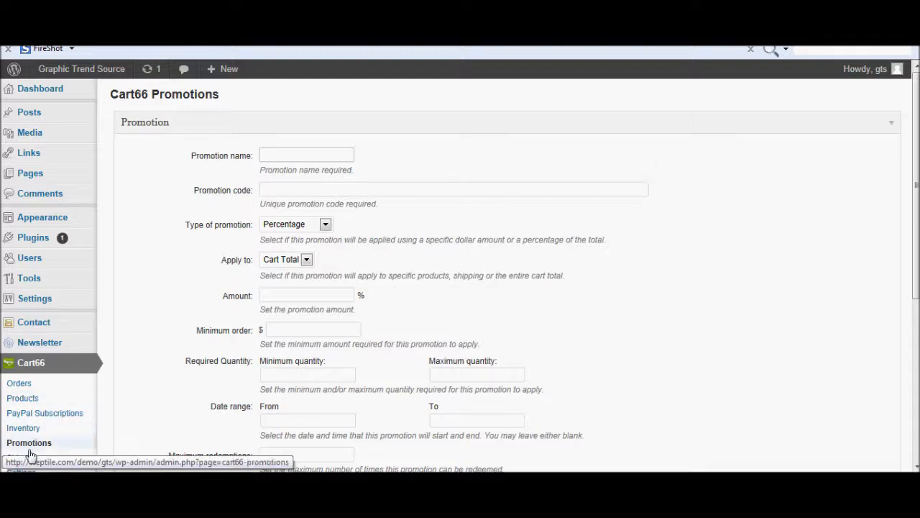
# Open the Cart66 shipping page and review its shipping methods, product shipping prices and cart price shipping rates.
pyautogui.scroll(-3, 144, 335)
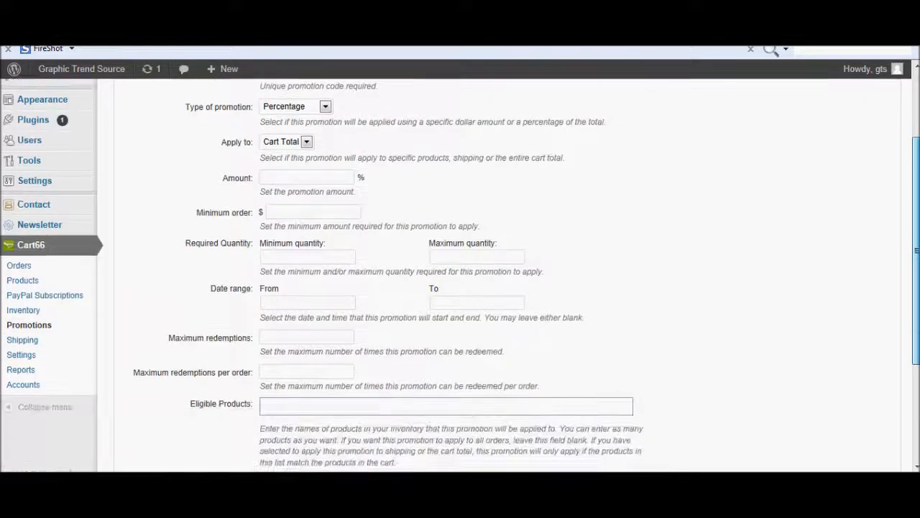
pyautogui.click(21, 346)
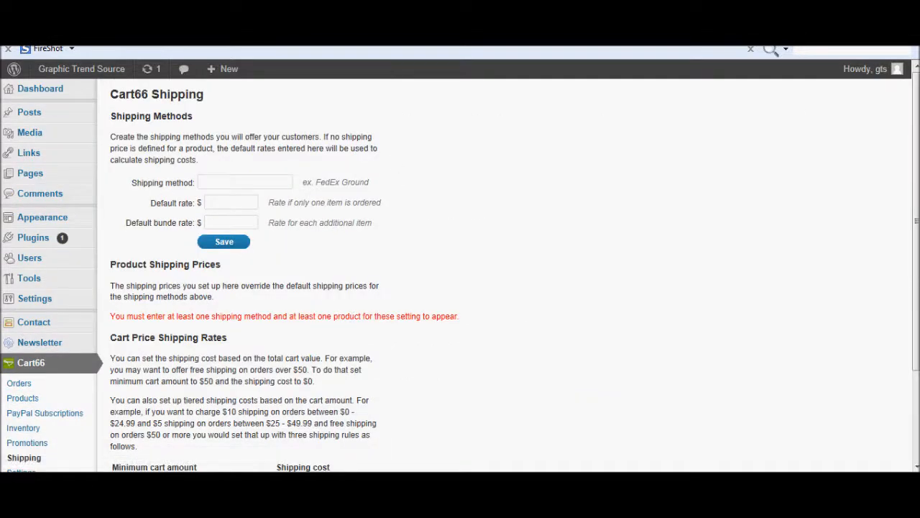
pyautogui.moveTo(917, 117); pyautogui.dragTo(909, 219)
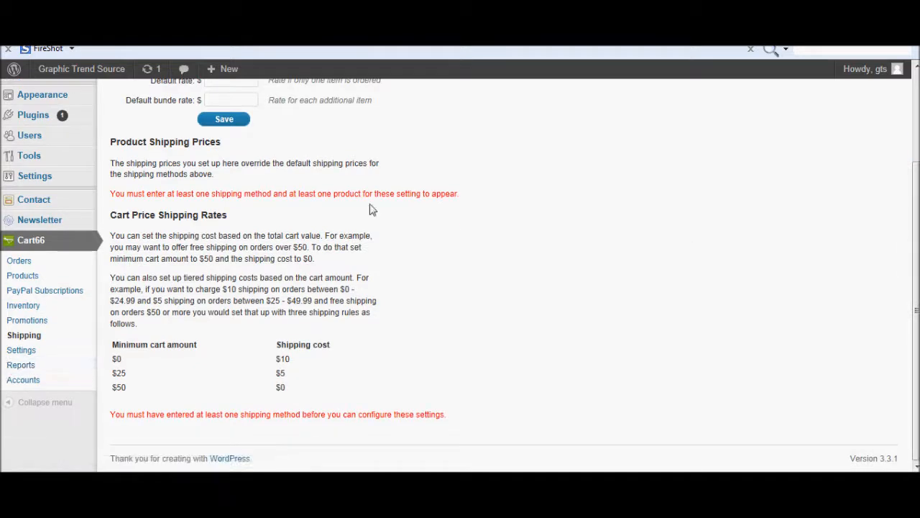
# Open the Cart66 settings, collapse the Main Settings and Digital Product Settings sections, and look over the list of sections.
pyautogui.click(18, 351)
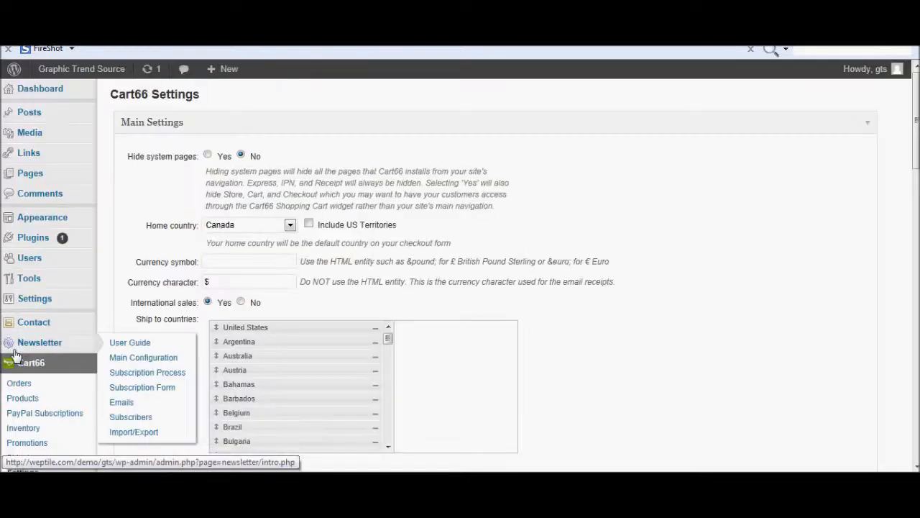
pyautogui.click(809, 128)
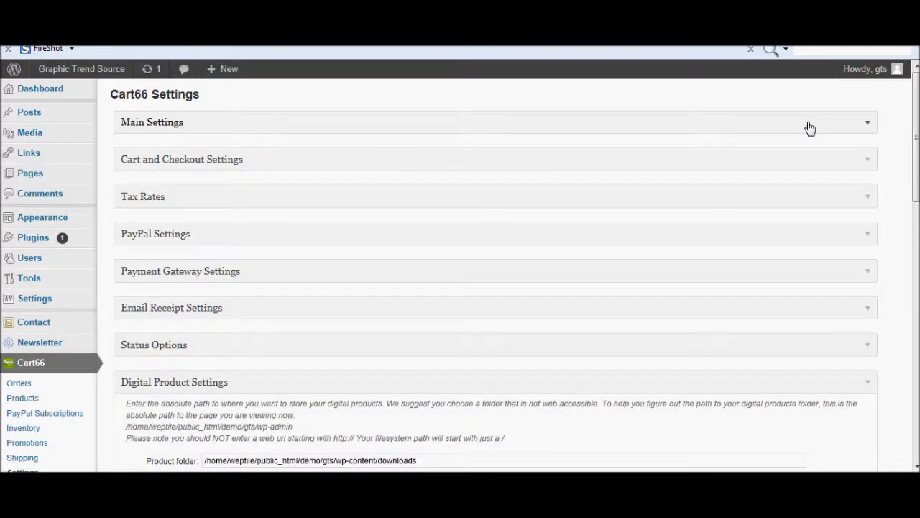
pyautogui.click(577, 389)
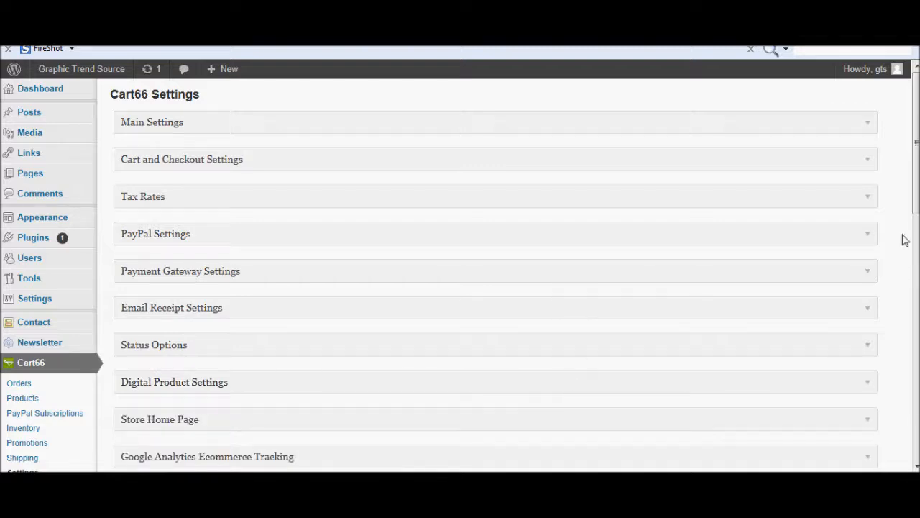
pyautogui.moveTo(916, 192)
pyautogui.mouseDown()
pyautogui.moveTo(917, 268)
pyautogui.moveTo(917, 189)
pyautogui.mouseUp()
pyautogui.moveTo(916, 155); pyautogui.dragTo(916, 271)
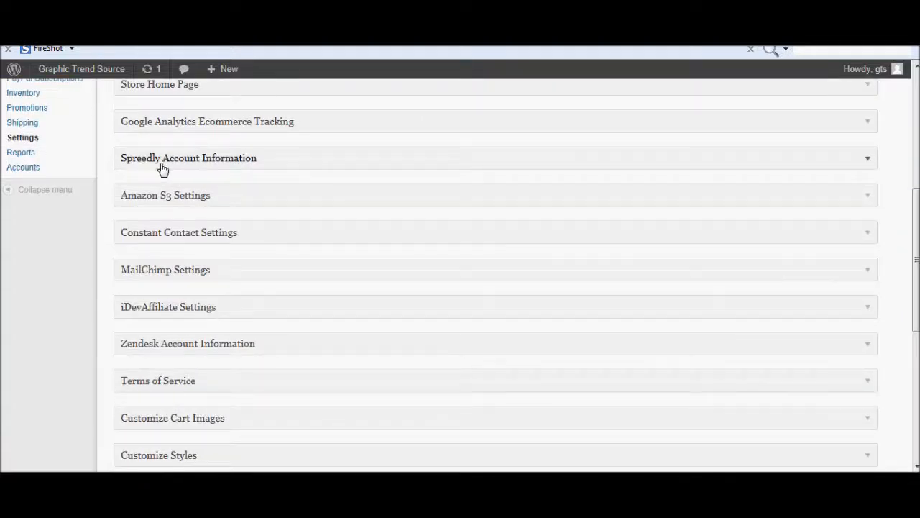
# Expand the Google Analytics Ecommerce Tracking section to read its description, and collapse it again.
pyautogui.doubleClick(203, 276)
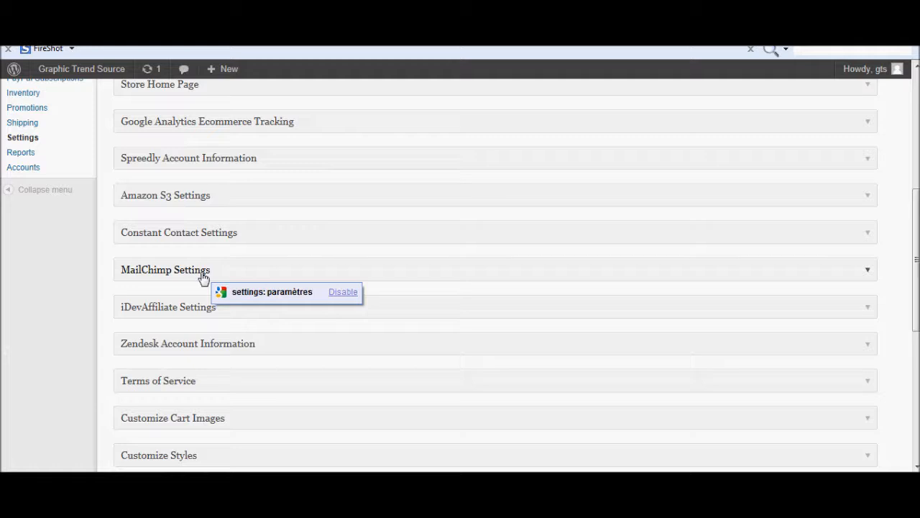
pyautogui.doubleClick(211, 199)
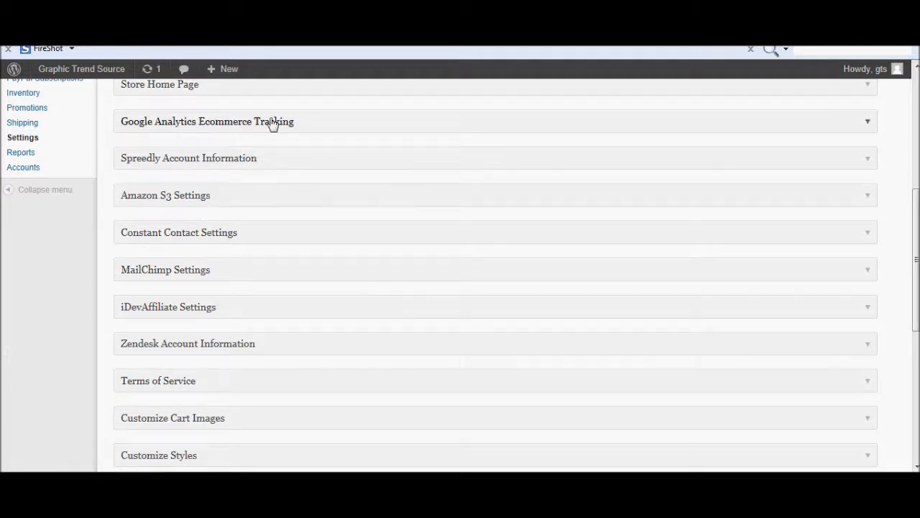
pyautogui.click(868, 123)
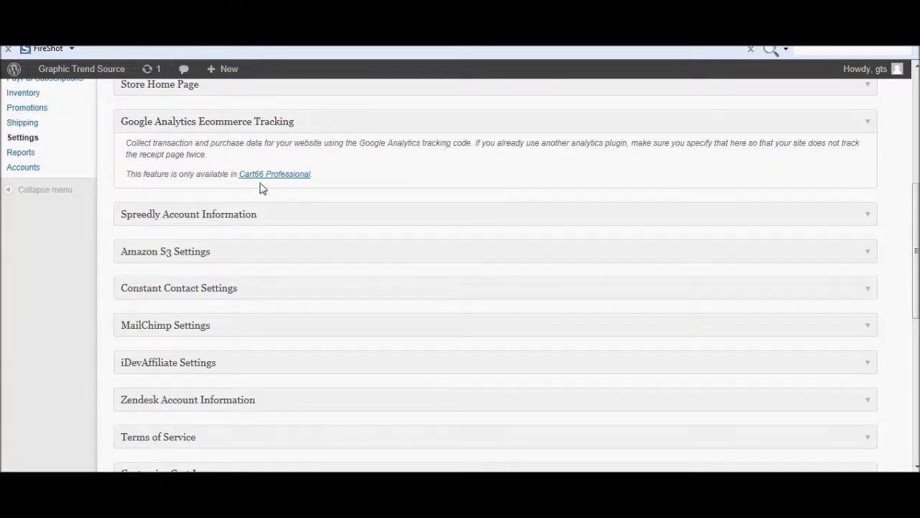
pyautogui.click(867, 122)
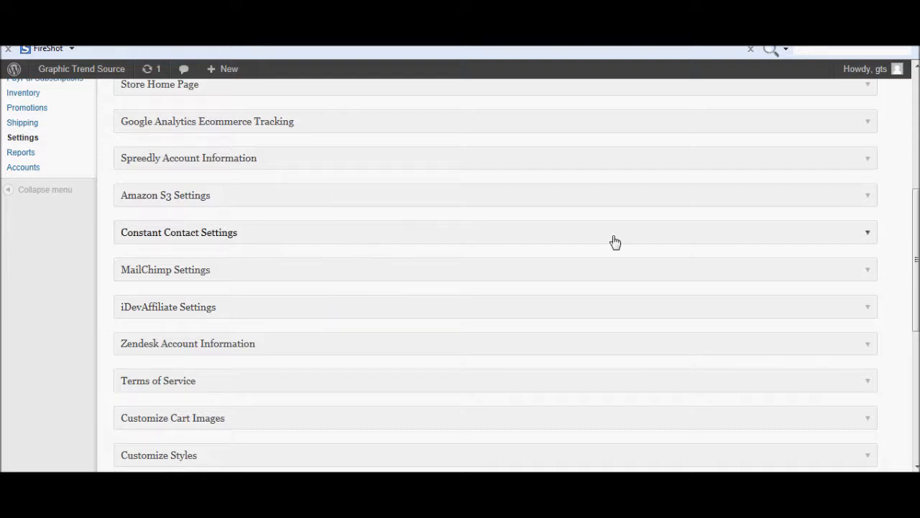
# Review the Constant Contact and Amazon S3 settings sections, and collapse both again.
pyautogui.click(871, 235)
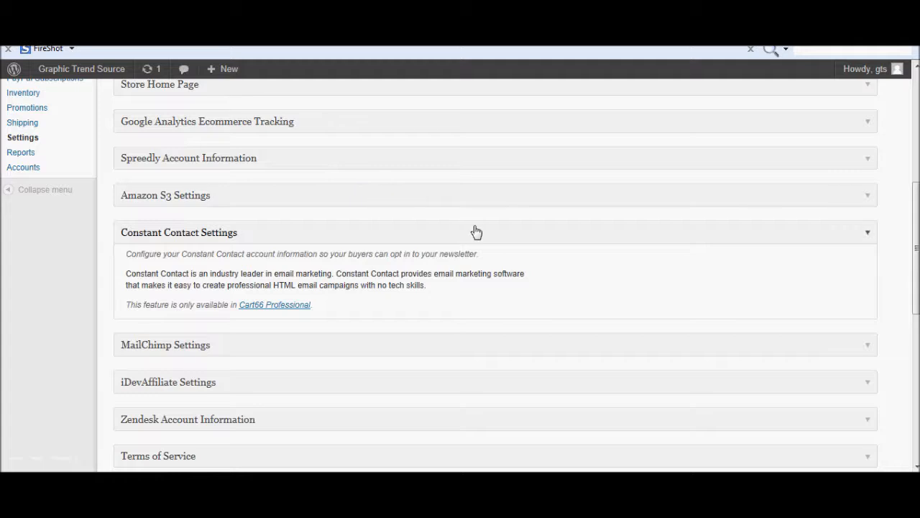
pyautogui.click(866, 196)
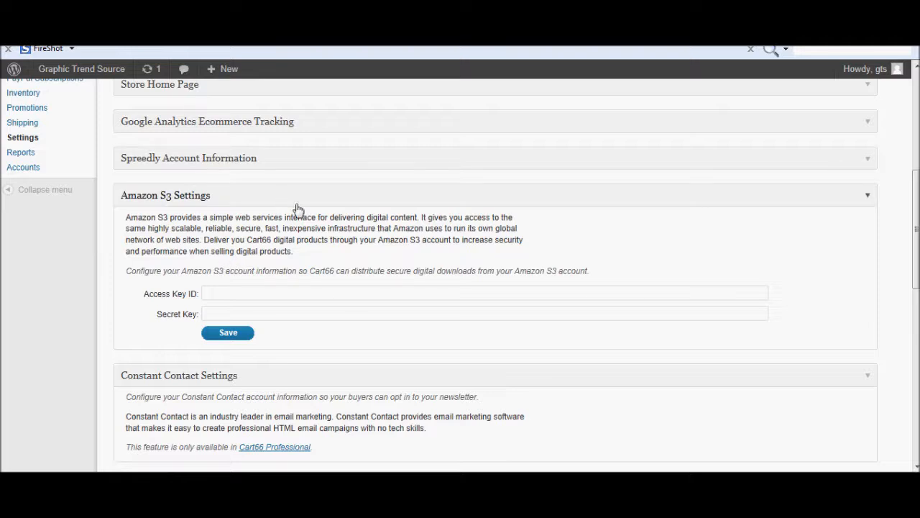
pyautogui.click(867, 197)
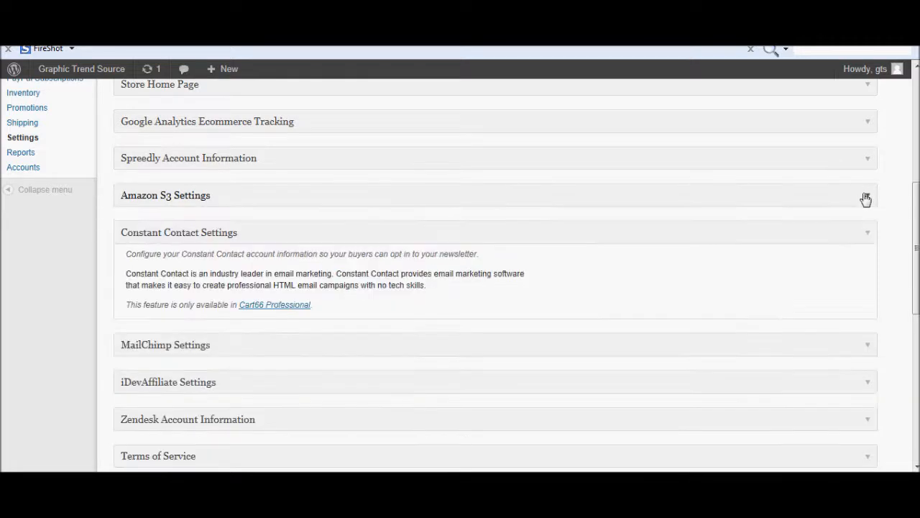
pyautogui.click(868, 234)
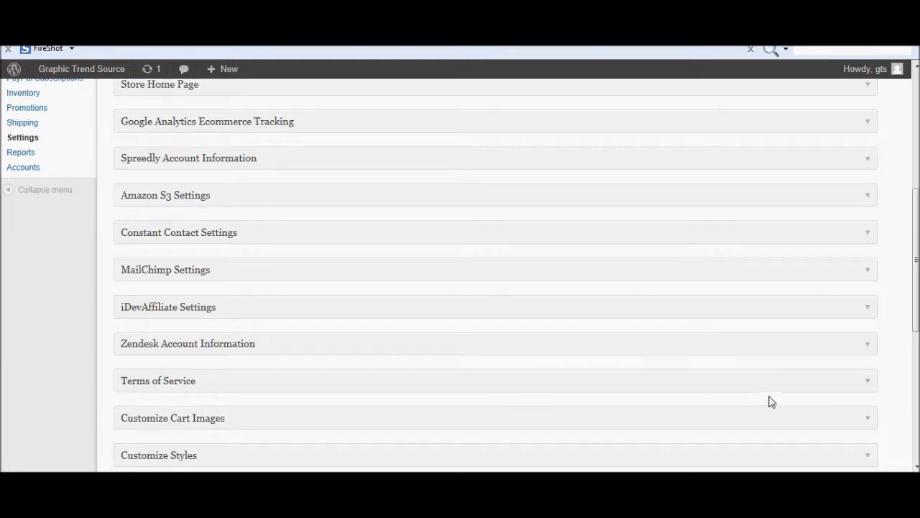
# Expand the Terms of Service and Customize Cart Images sections and review their options.
pyautogui.click(863, 384)
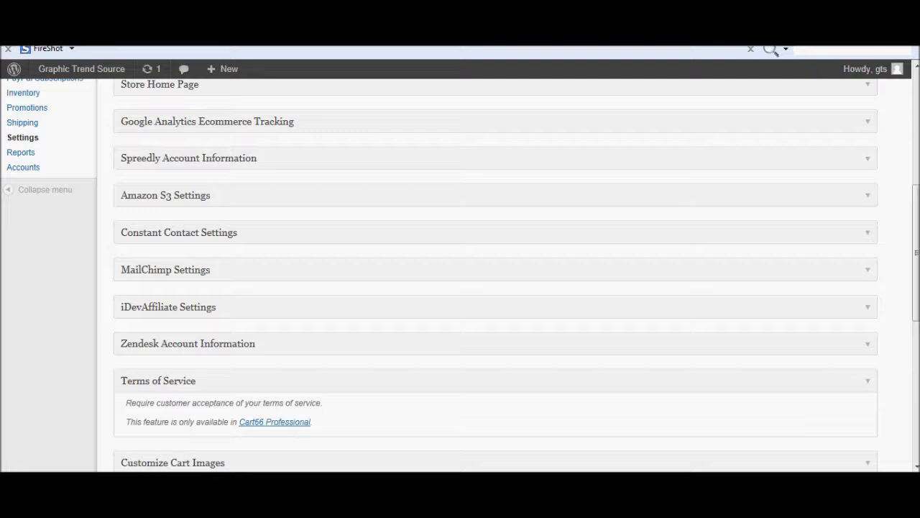
pyautogui.scroll(-3, 496, 273)
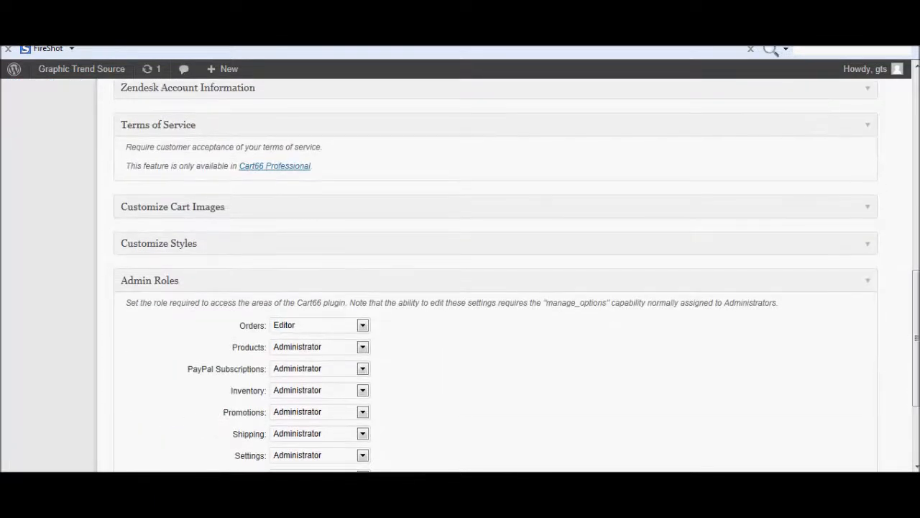
pyautogui.click(871, 214)
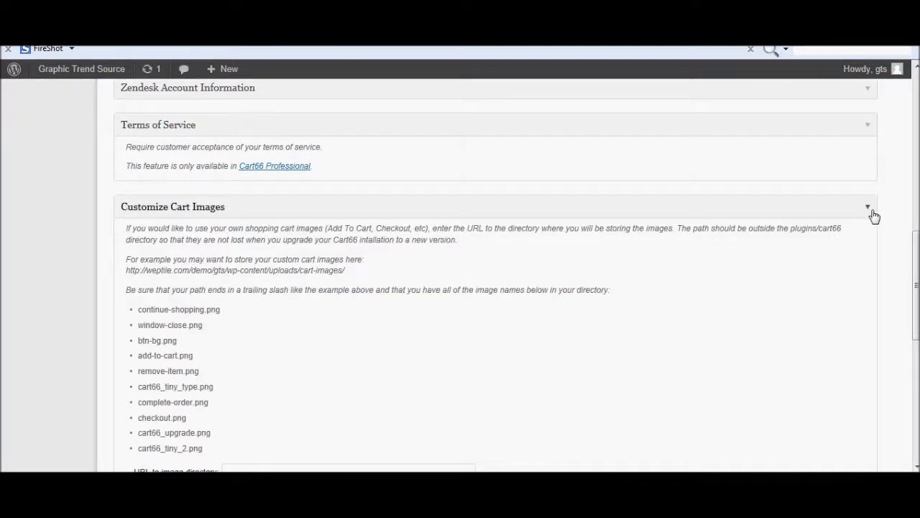
pyautogui.moveTo(916, 233); pyautogui.dragTo(918, 282)
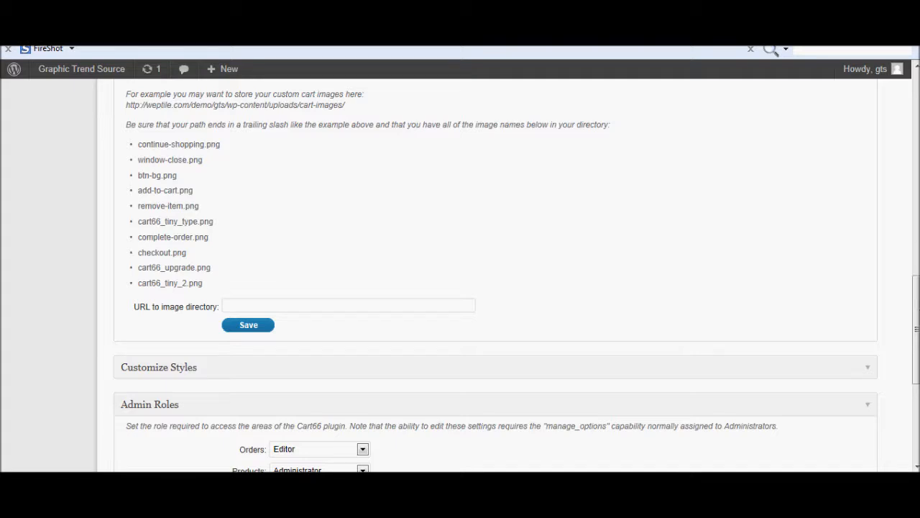
# Collapse the Customize Cart Images section, expand Customize Styles to read its custom style sheet option, and collapse it again.
pyautogui.moveTo(917, 315); pyautogui.dragTo(916, 267)
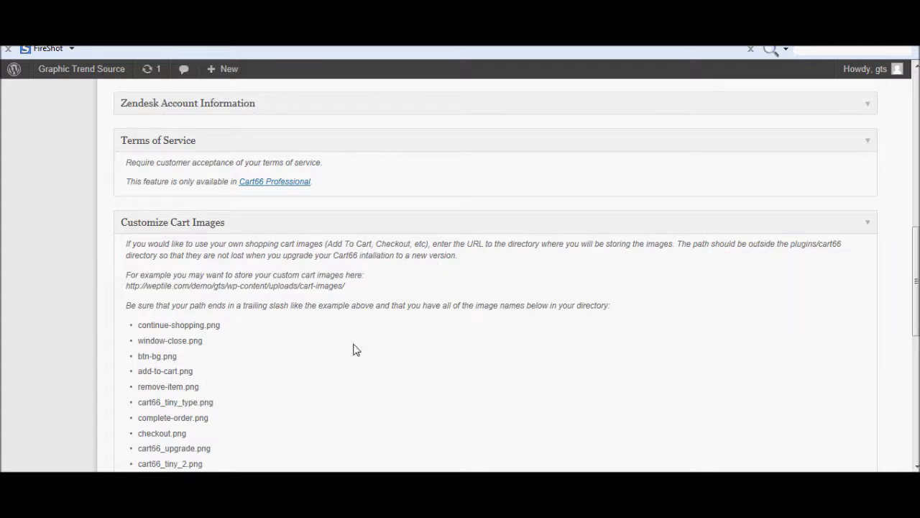
pyautogui.click(870, 225)
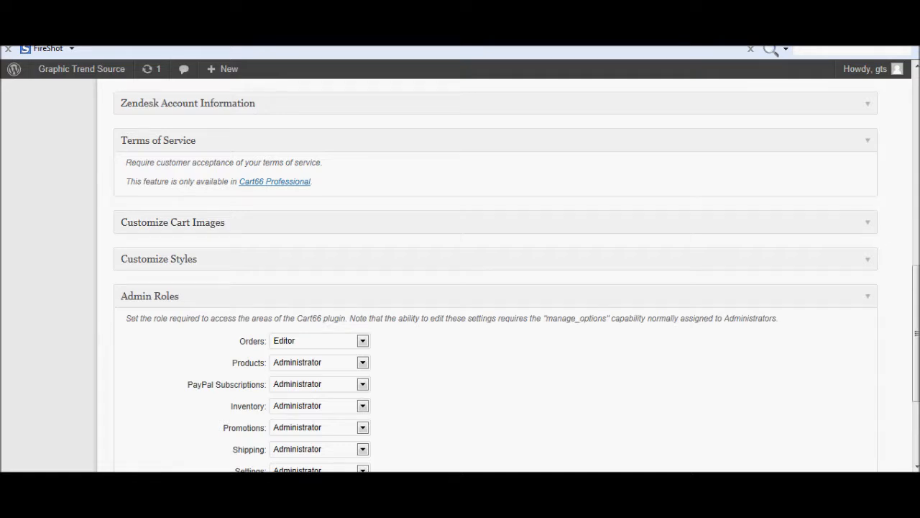
pyautogui.click(869, 261)
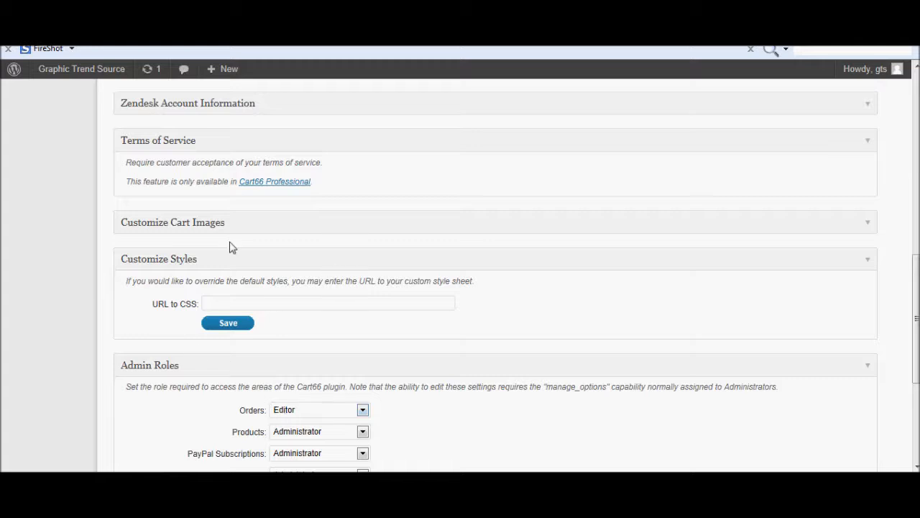
pyautogui.click(861, 260)
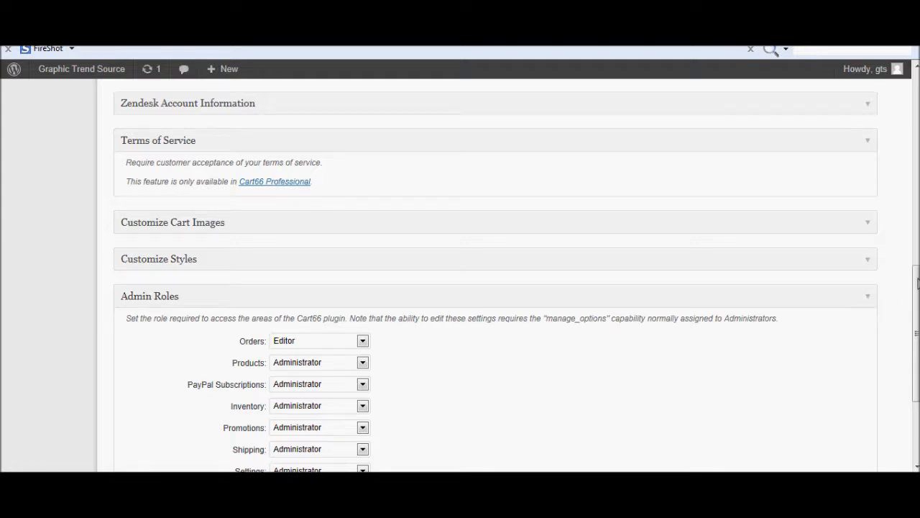
# Review the role assigned to each Cart66 area under Admin Roles, and collapse the section.
pyautogui.scroll(-3, 917, 283)
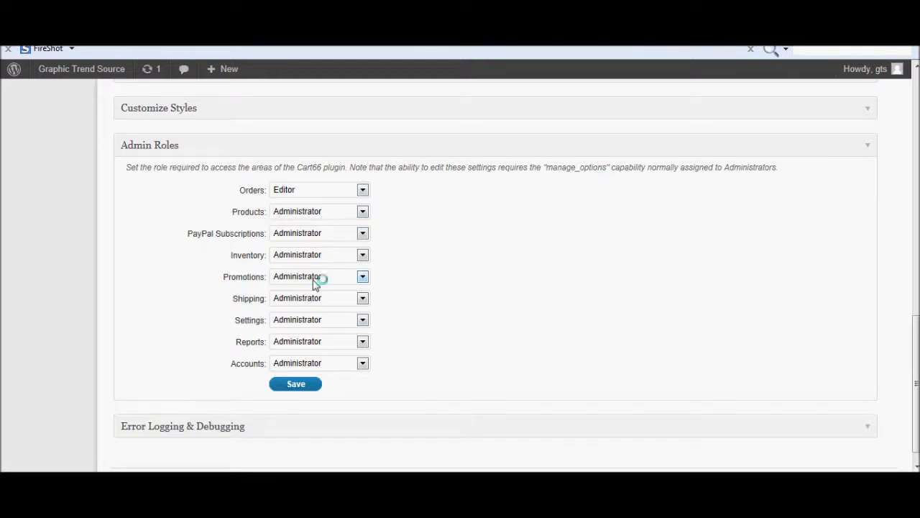
pyautogui.moveTo(313, 284)
pyautogui.click(869, 145)
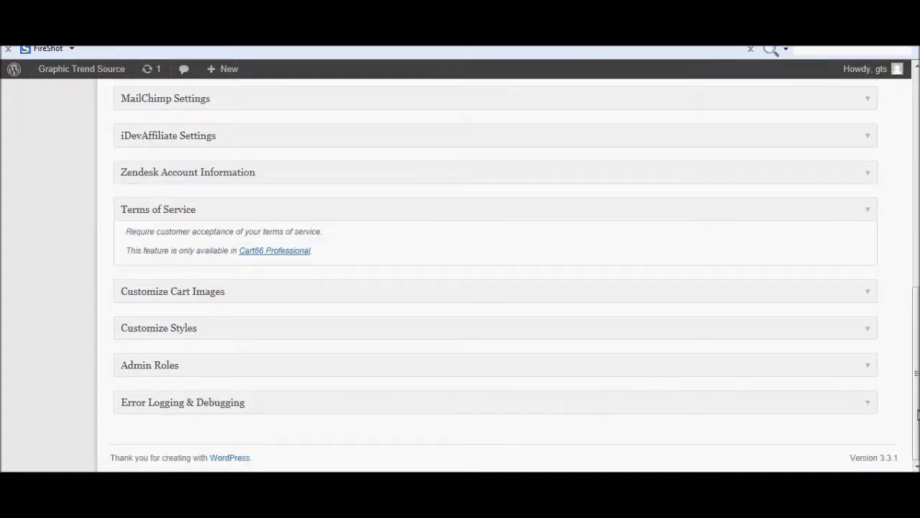
# Expand Error Logging & Debugging to review its options and debugging data, and collapse it together with Terms of Service.
pyautogui.click(866, 404)
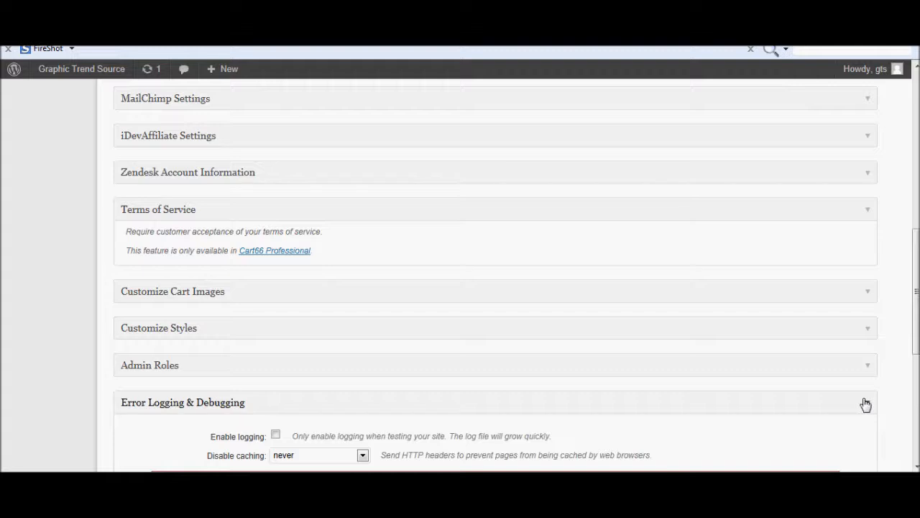
pyautogui.scroll(-2, 916, 300)
pyautogui.scroll(-1, 916, 300)
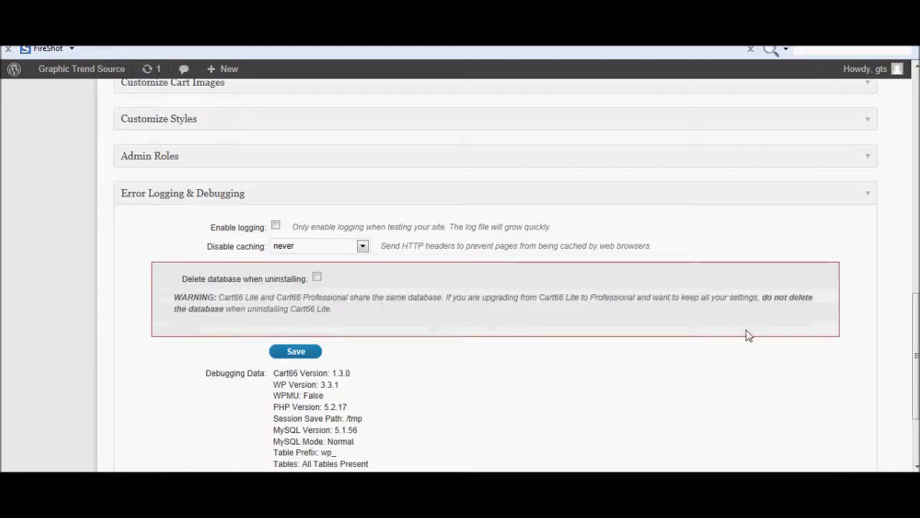
pyautogui.click(868, 194)
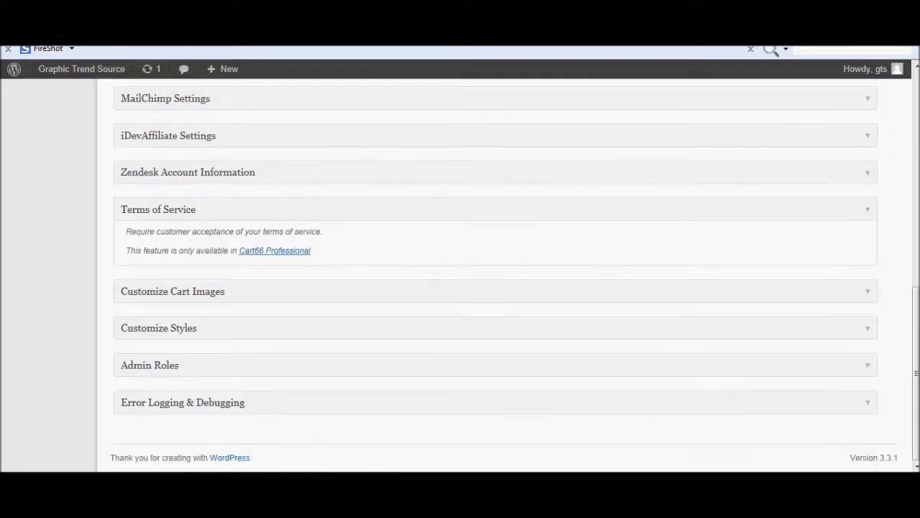
pyautogui.click(869, 210)
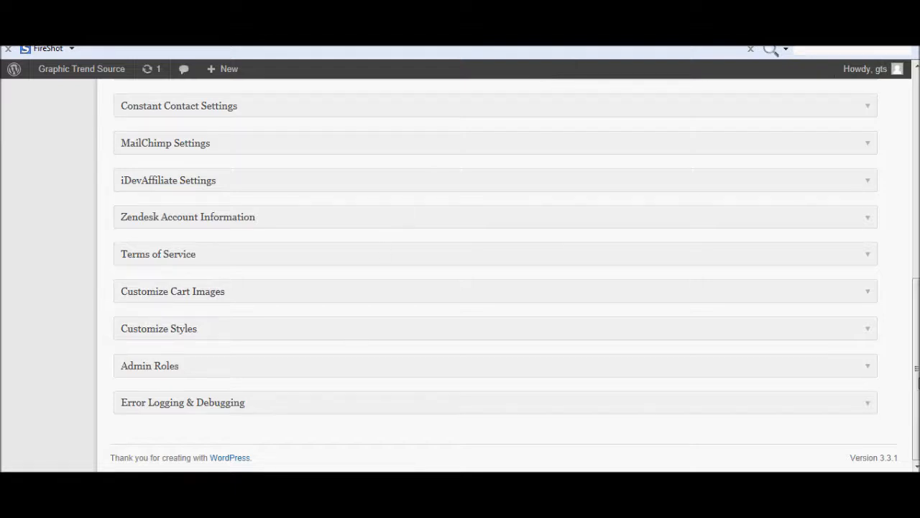
# Expand the Main Settings section and review its system page, home country, currency and international sales options.
pyautogui.moveTo(918, 378); pyautogui.dragTo(905, 161)
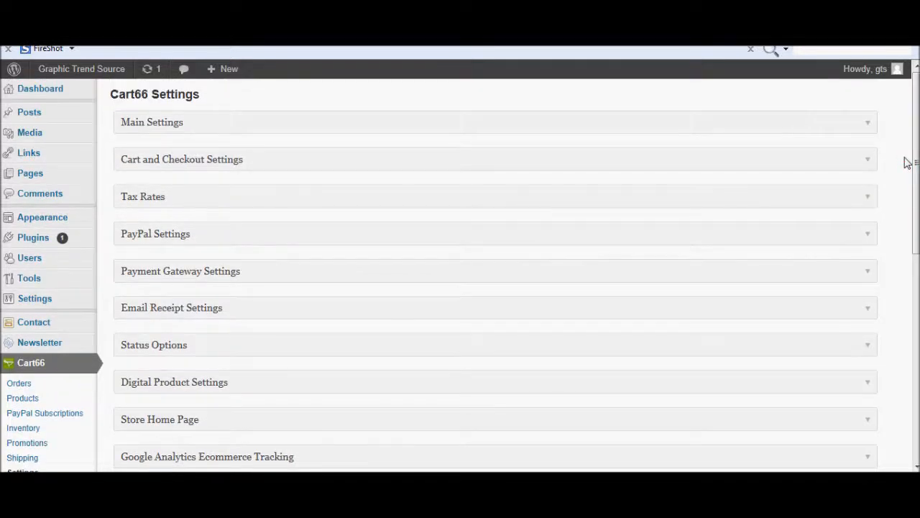
pyautogui.click(296, 129)
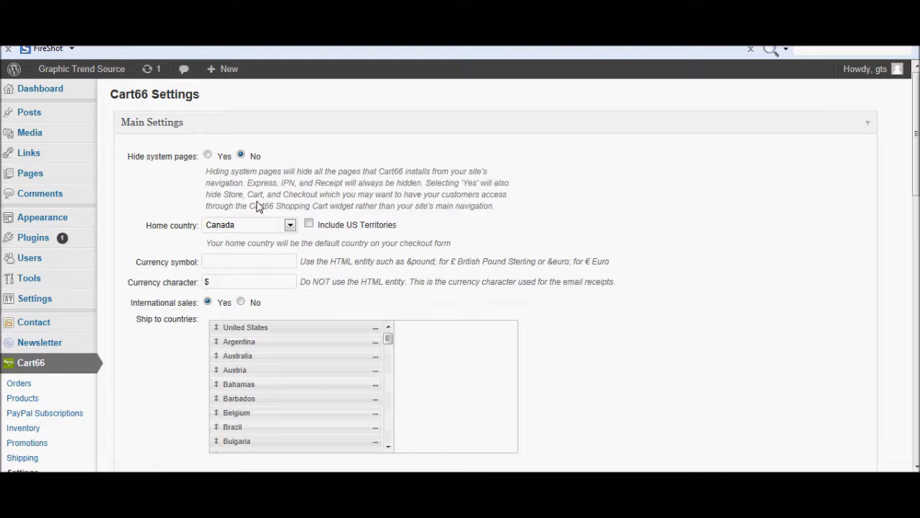
pyautogui.moveTo(258, 206)
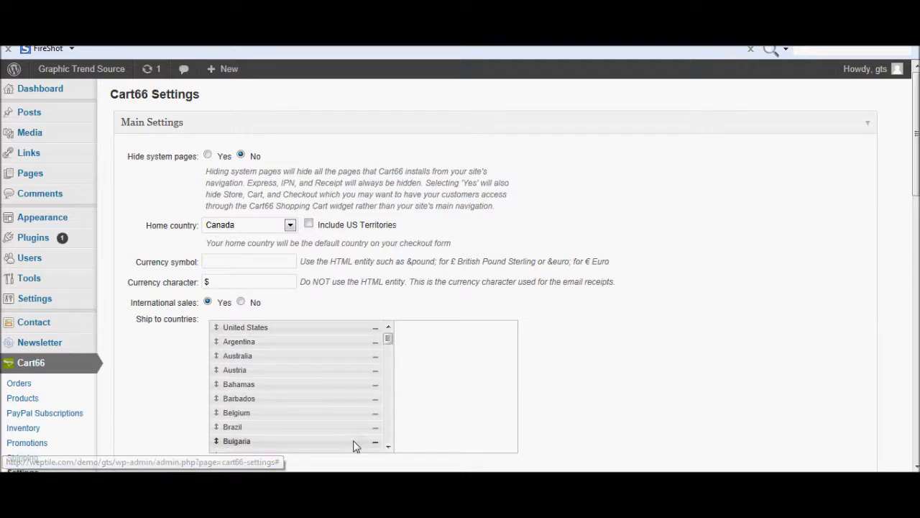
pyautogui.moveTo(388, 337)
pyautogui.mouseDown()
pyautogui.moveTo(391, 440)
pyautogui.moveTo(388, 334)
pyautogui.mouseUp()
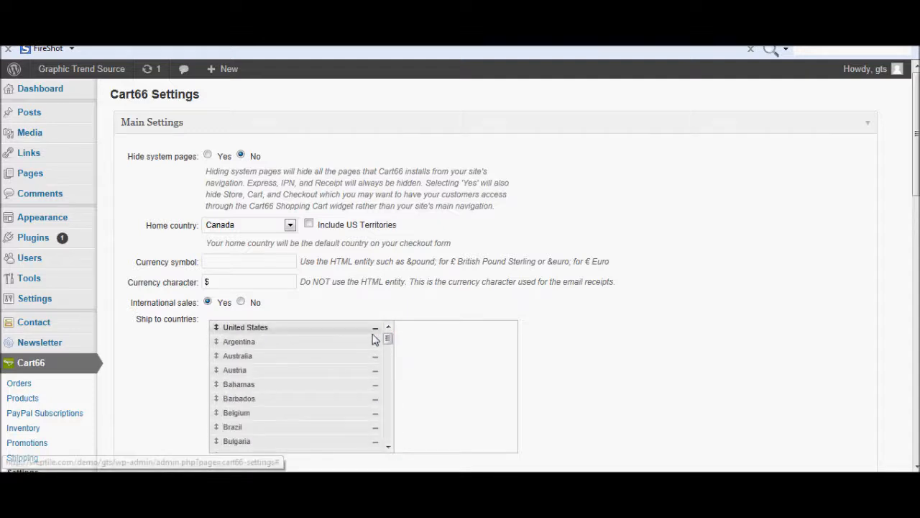
# Remove Argentina and Austria from the ship-to countries, and add both back.
pyautogui.click(374, 343)
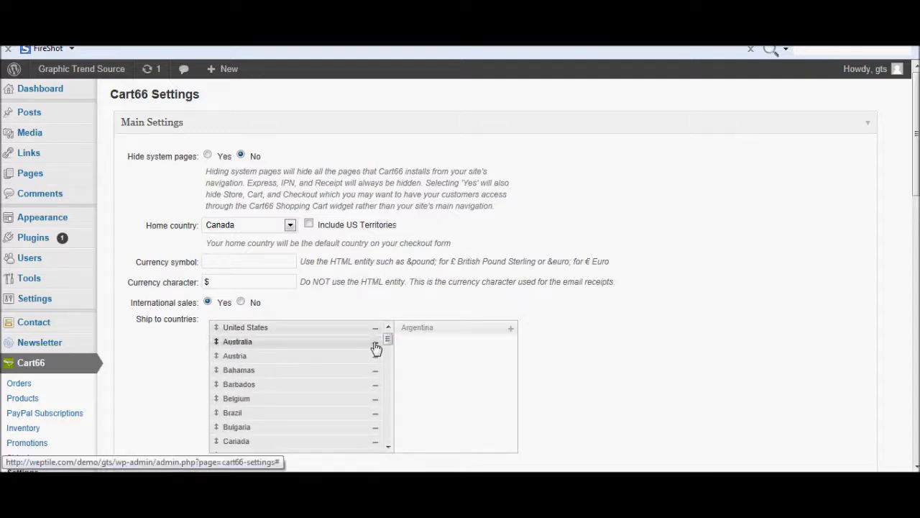
pyautogui.click(375, 357)
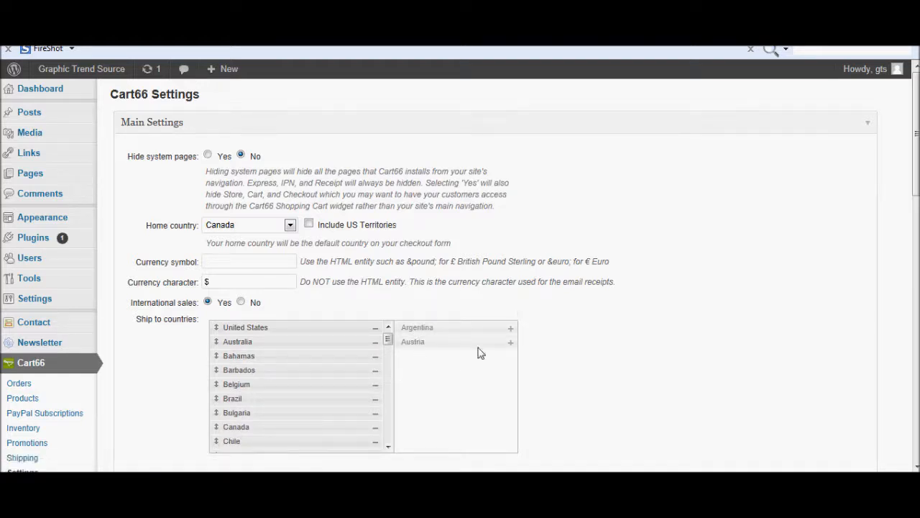
pyautogui.click(511, 329)
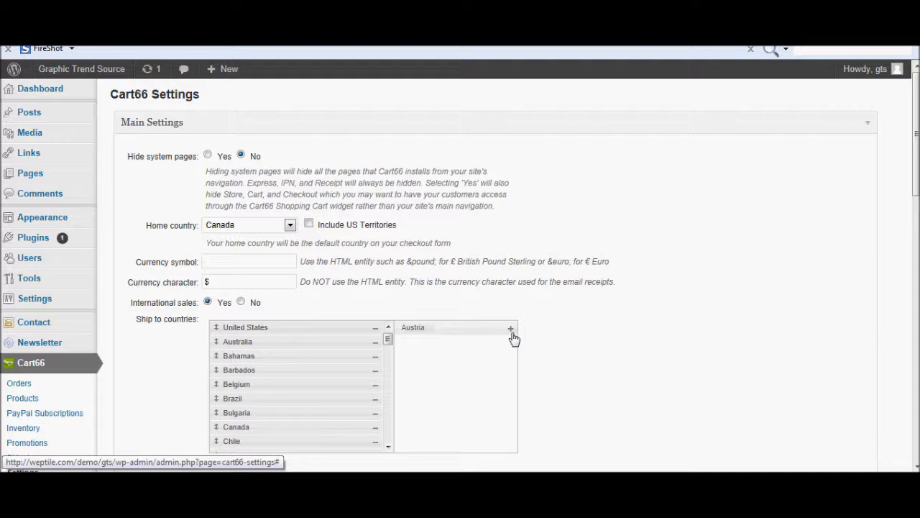
pyautogui.click(511, 329)
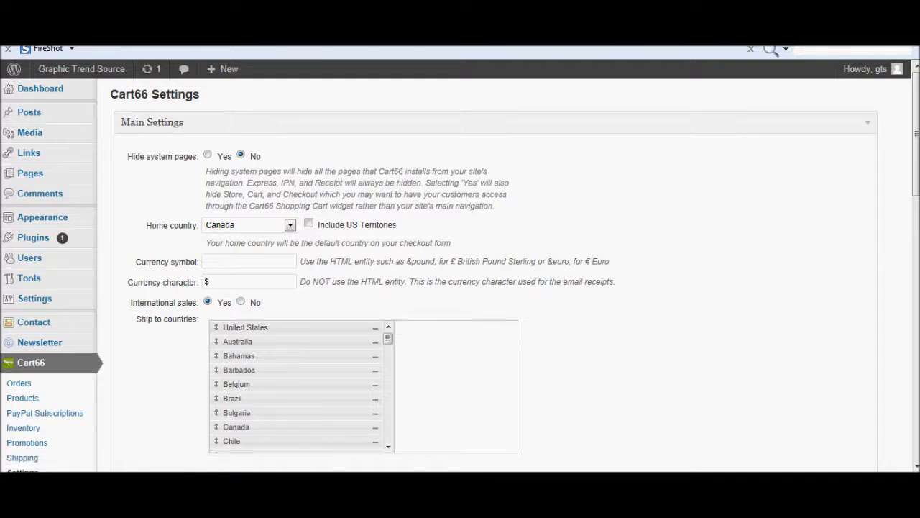
# Review the Use SSL option and its note at the end of Main Settings.
pyautogui.scroll(-3, 460, 273)
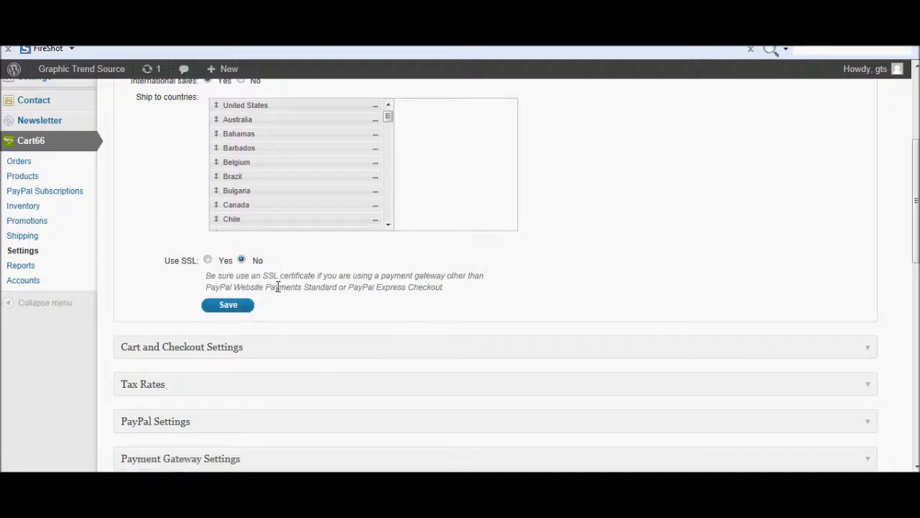
pyautogui.moveTo(340, 275)
pyautogui.scroll(-1, 460, 273)
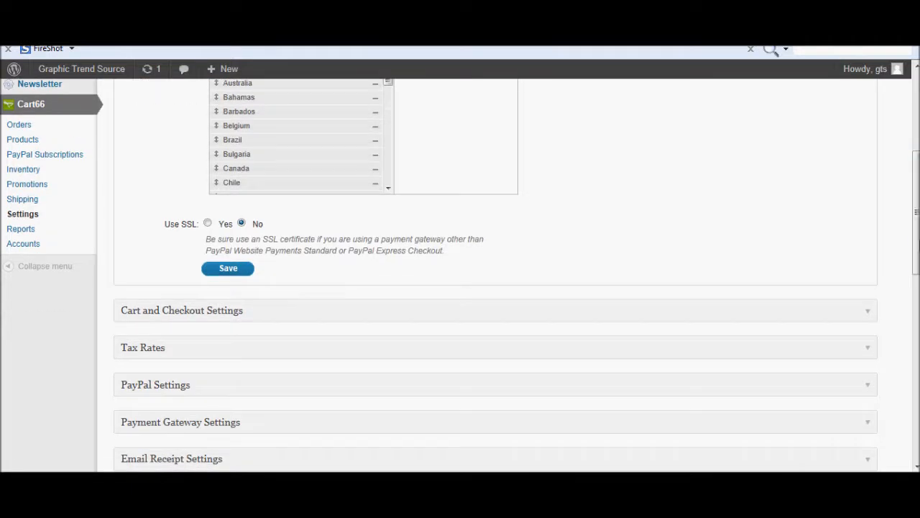
# Expand Cart and Checkout Settings to review the shipping form and label options, and collapse it again.
pyautogui.click(868, 312)
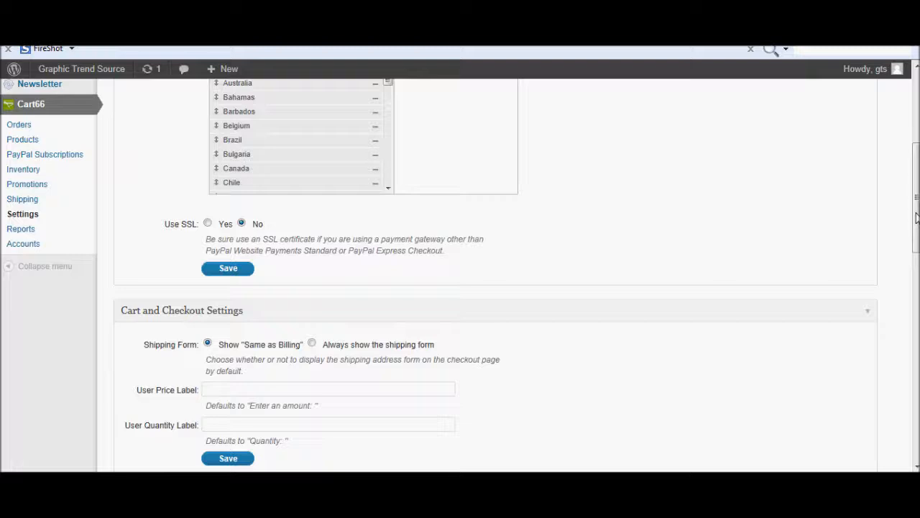
pyautogui.scroll(-5, 460, 288)
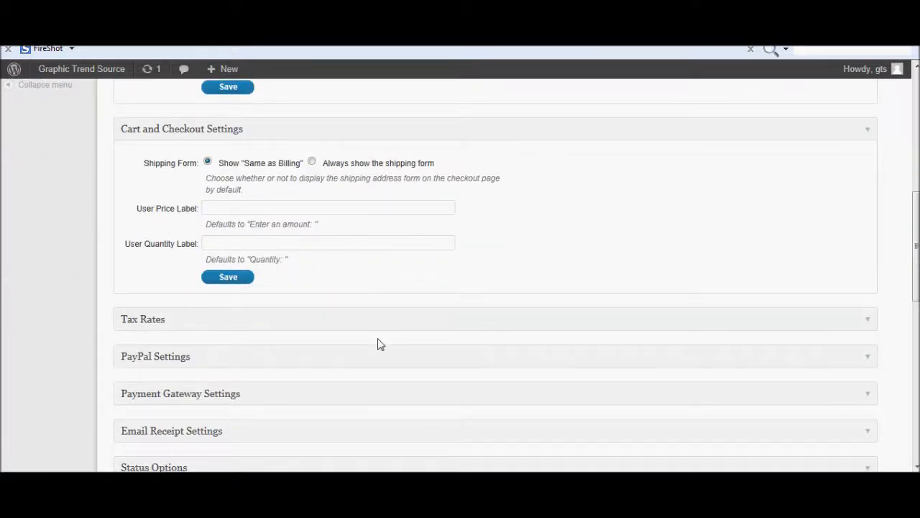
pyautogui.click(866, 136)
# Expand Tax Rates, choose Quebec as the state without entering a rate, and collapse the section.
pyautogui.click(868, 170)
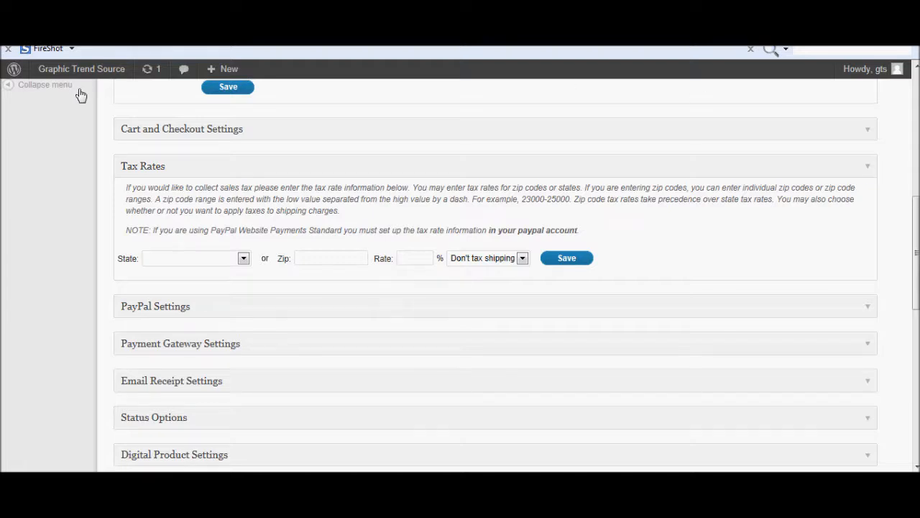
pyautogui.click(244, 260)
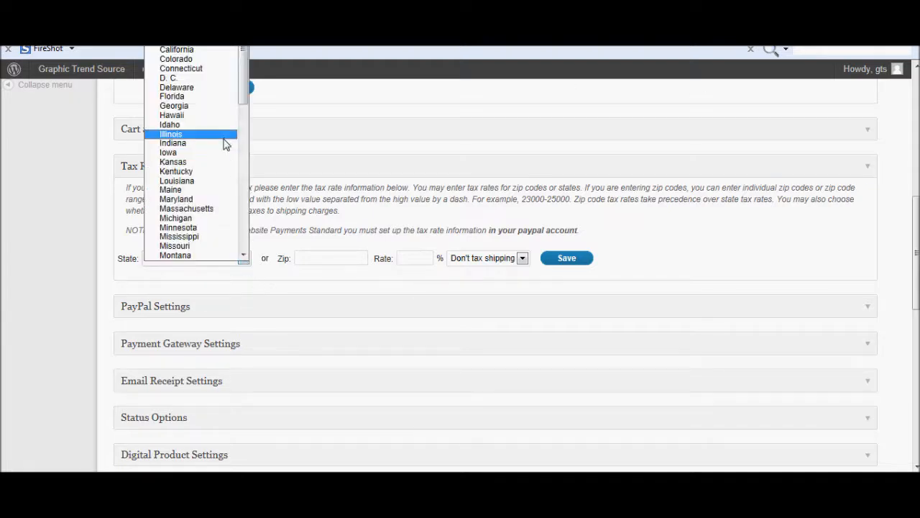
pyautogui.moveTo(244, 68); pyautogui.dragTo(240, 249)
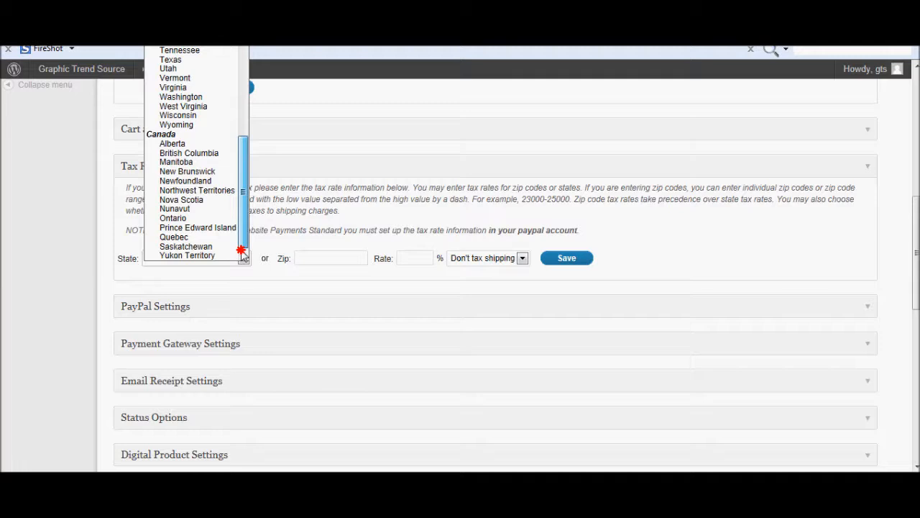
pyautogui.click(191, 241)
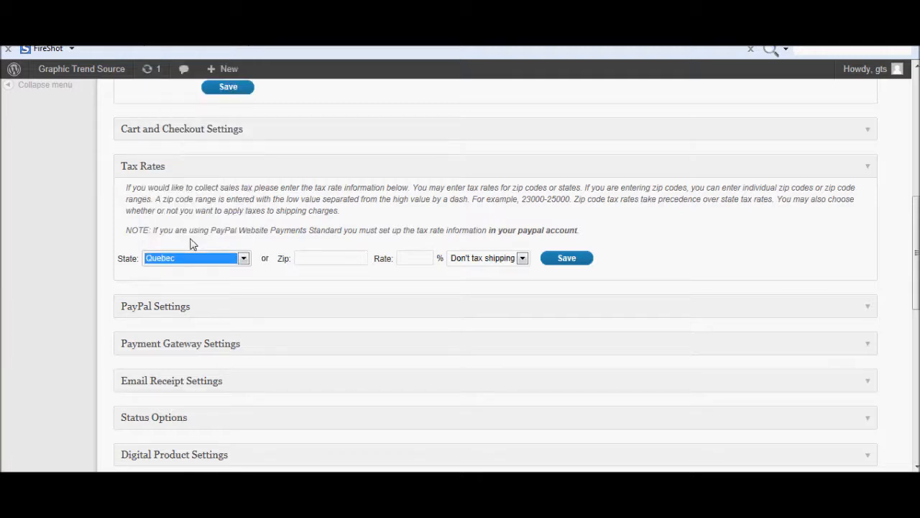
pyautogui.click(424, 252)
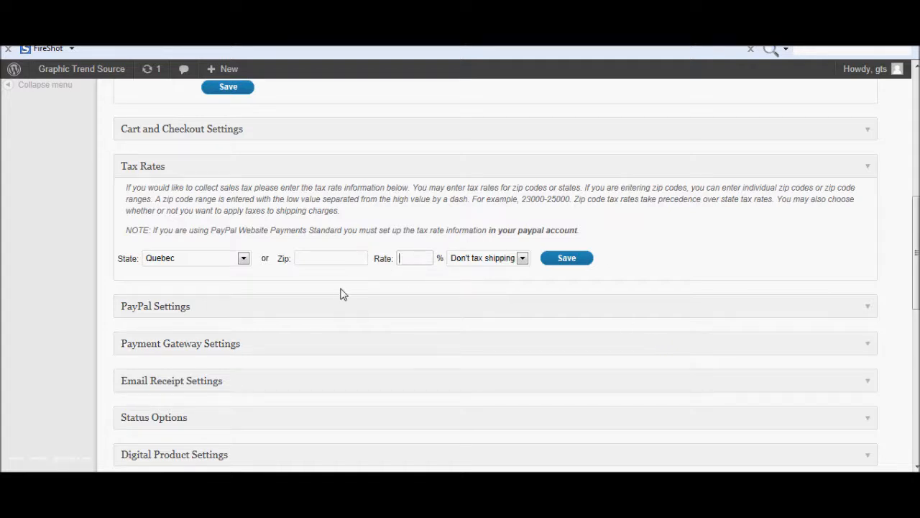
pyautogui.click(284, 168)
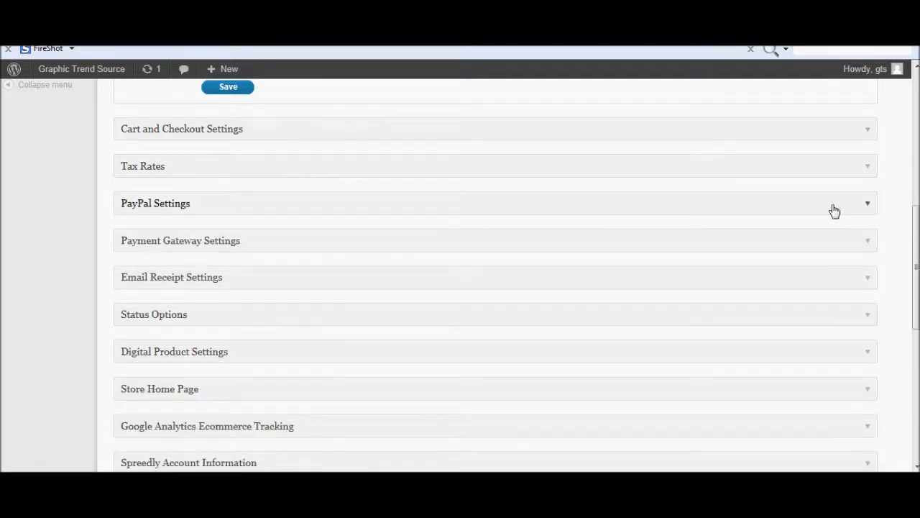
# Expand PayPal Settings to review the account, URL, Express Checkout API and sandbox options, and collapse it again.
pyautogui.click(871, 203)
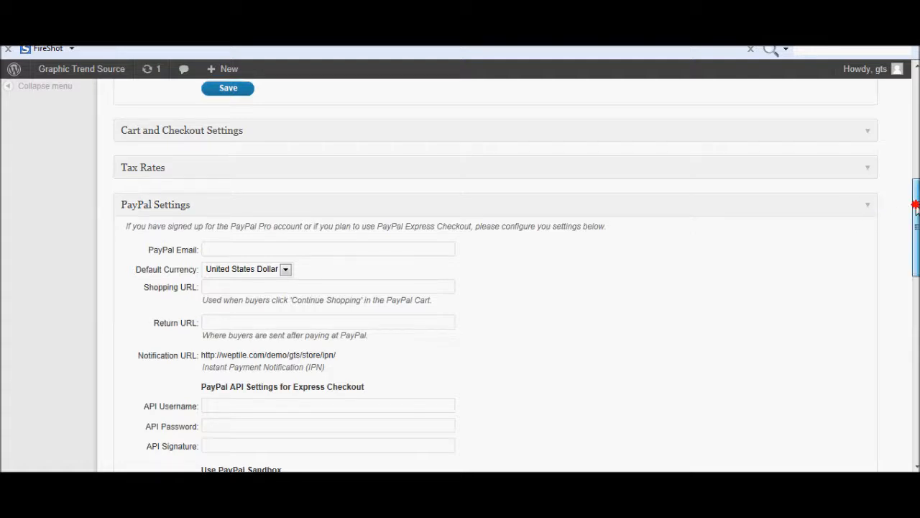
pyautogui.moveTo(913, 207); pyautogui.dragTo(916, 230)
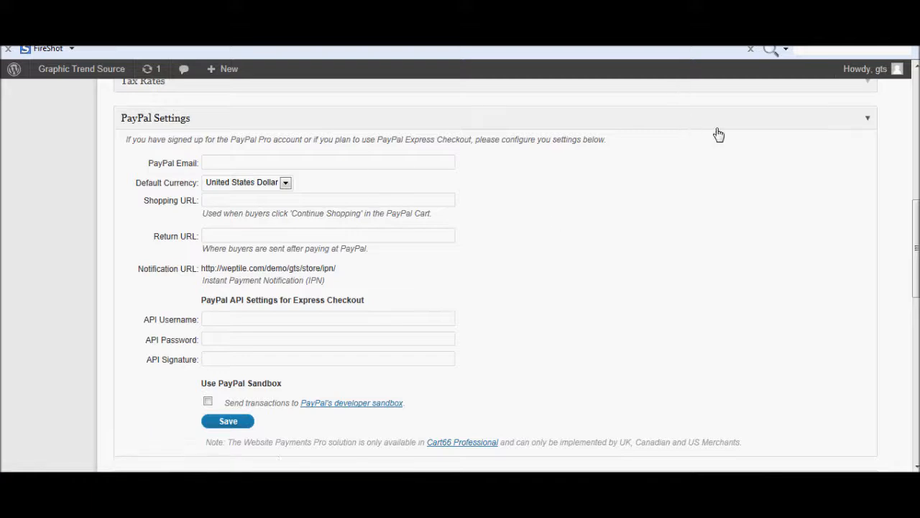
pyautogui.click(868, 121)
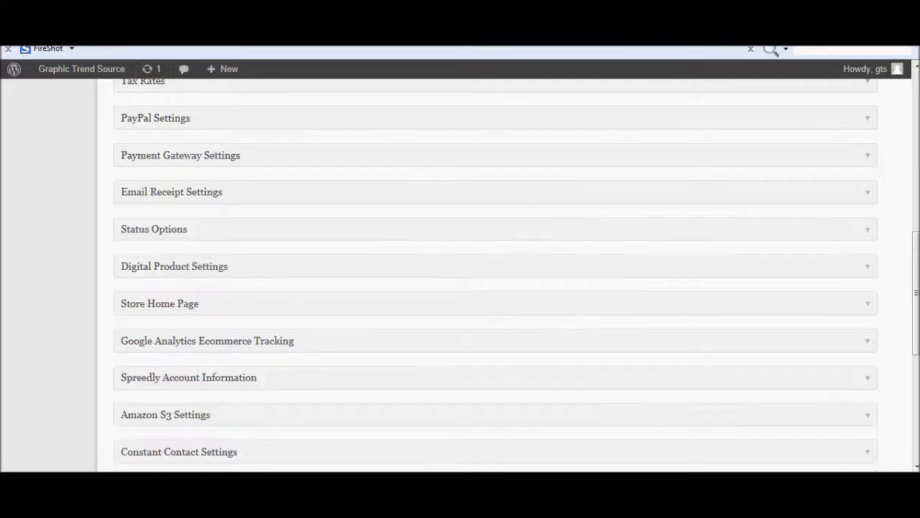
# Expand the Store Home Page section and view the Continue Shopping choices without selecting one.
pyautogui.rightClick(389, 307)
pyautogui.click(376, 307)
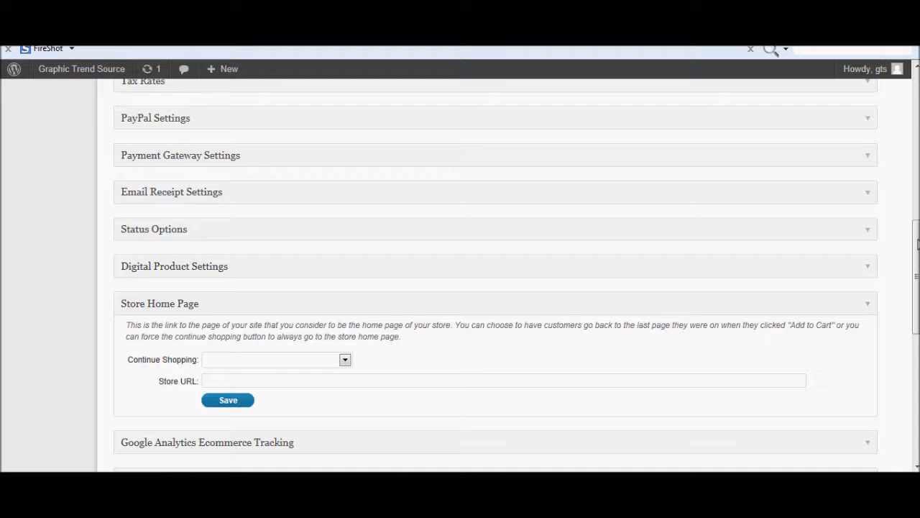
pyautogui.moveTo(917, 245); pyautogui.dragTo(916, 249)
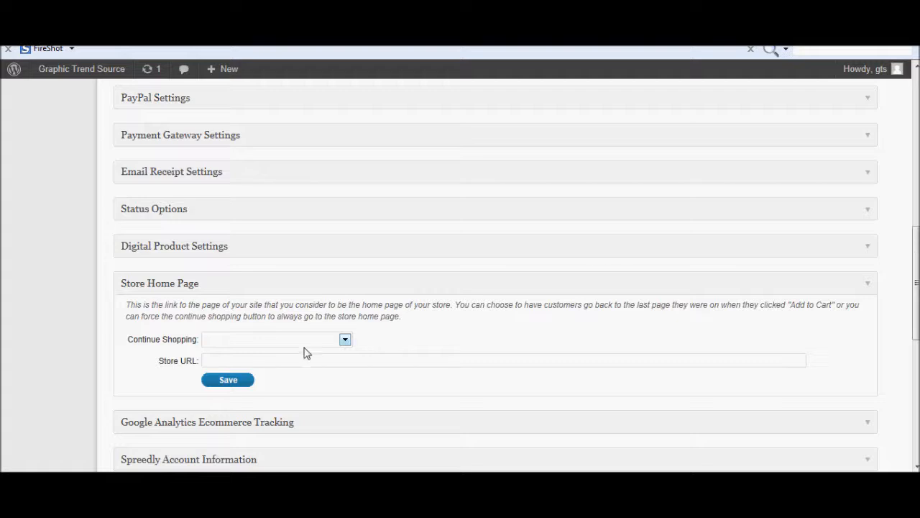
pyautogui.click(345, 340)
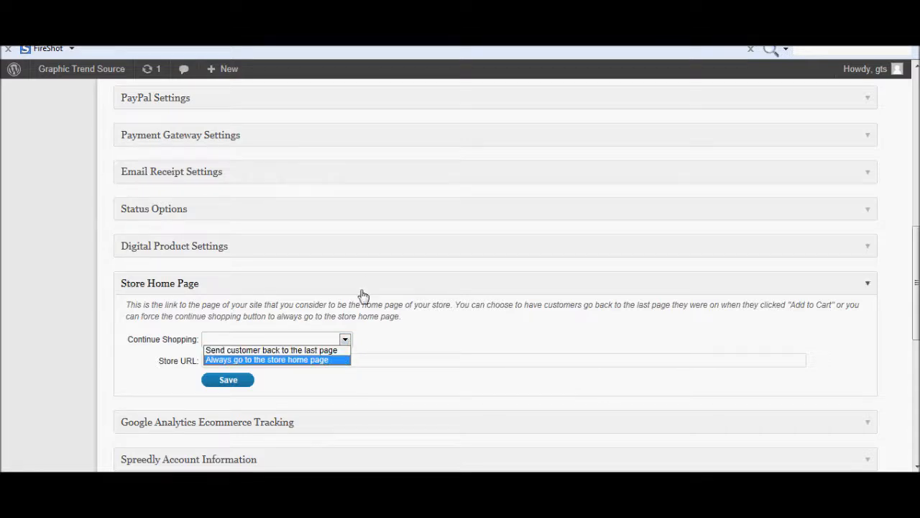
pyautogui.click(321, 339)
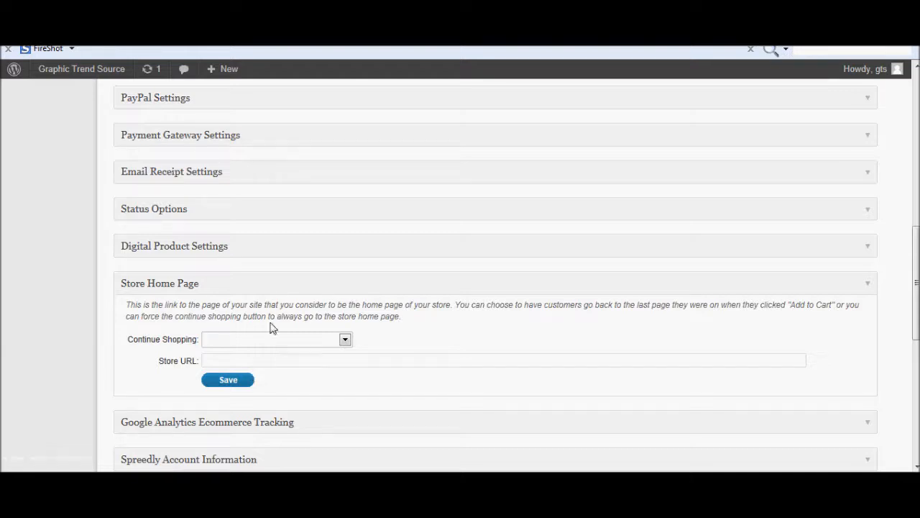
# Collapse Store Home Page, and expand Digital Product Settings to review the product folder path before collapsing it again.
pyautogui.click(322, 288)
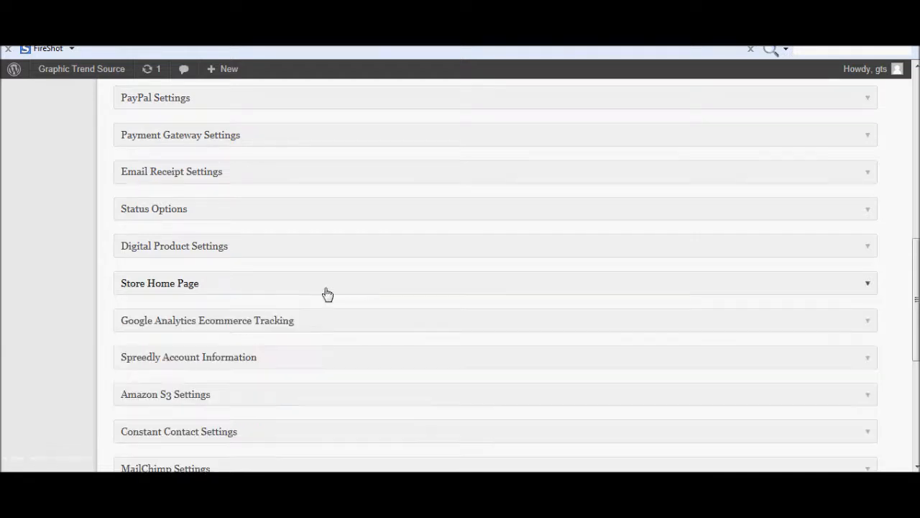
pyautogui.click(296, 257)
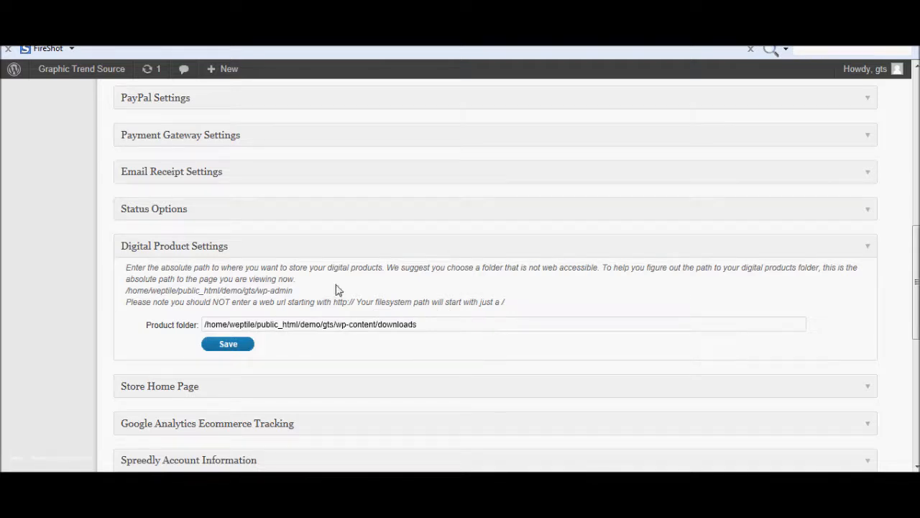
pyautogui.click(409, 245)
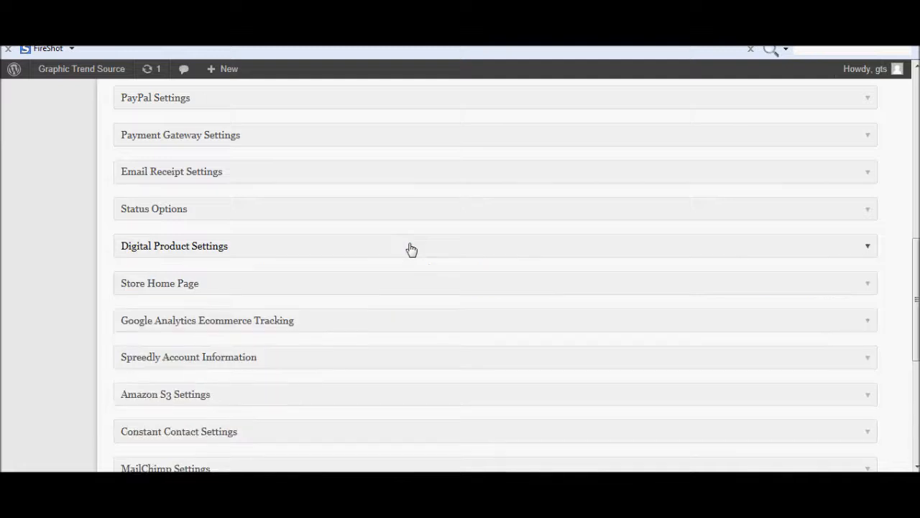
# Expand Status Options to review how custom order statuses are defined, and collapse the section again.
pyautogui.click(472, 215)
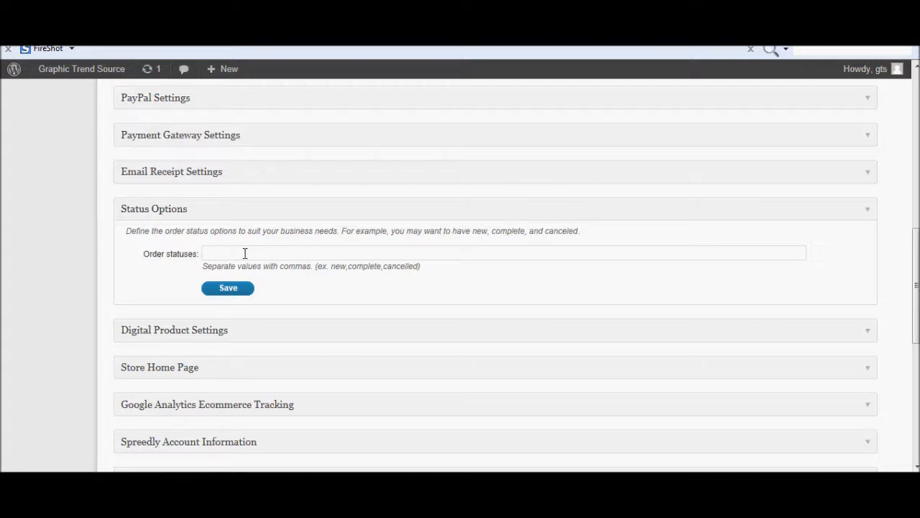
pyautogui.click(386, 219)
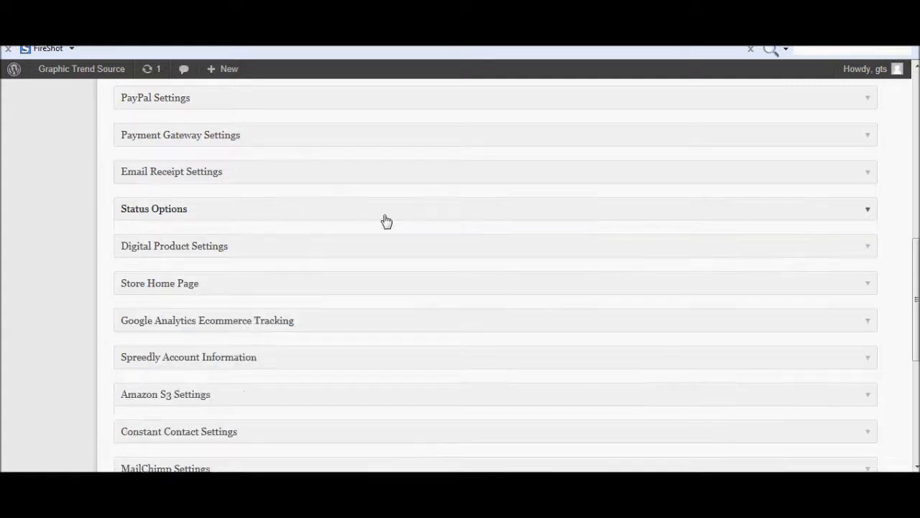
pyautogui.moveTo(916, 266); pyautogui.dragTo(916, 144)
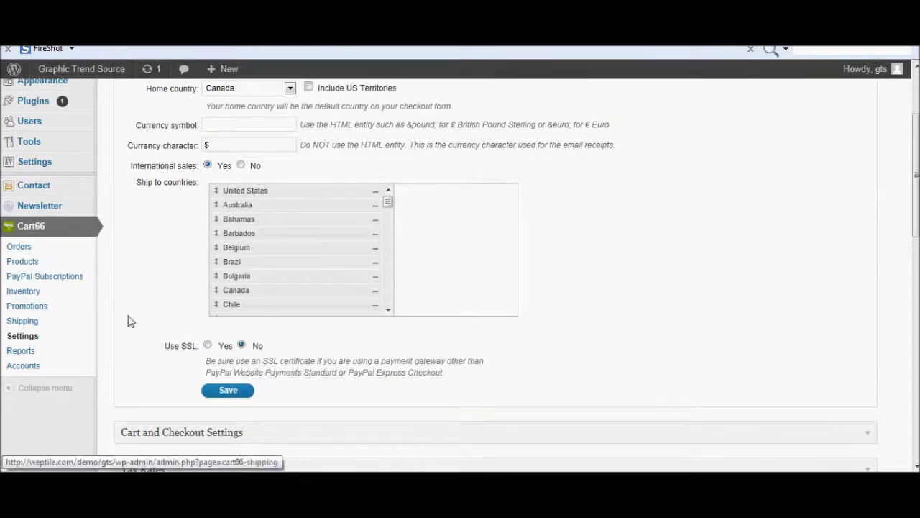